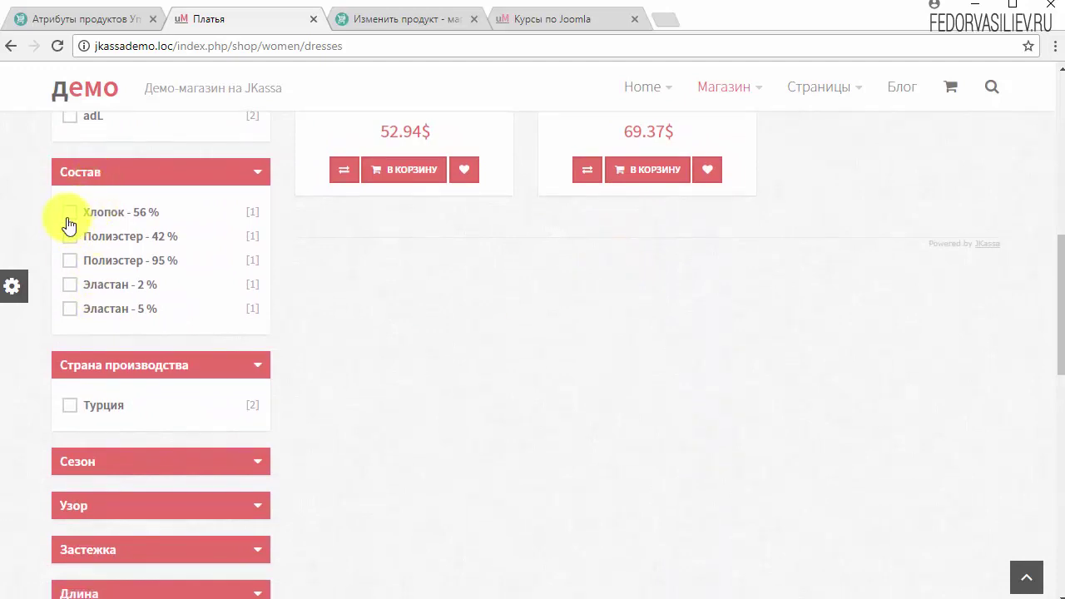
Step: Filter the women's dresses by the Состав value Хлопок - 56 % and view the matching products
click(69, 223)
scroll(108, 333, up, 2)
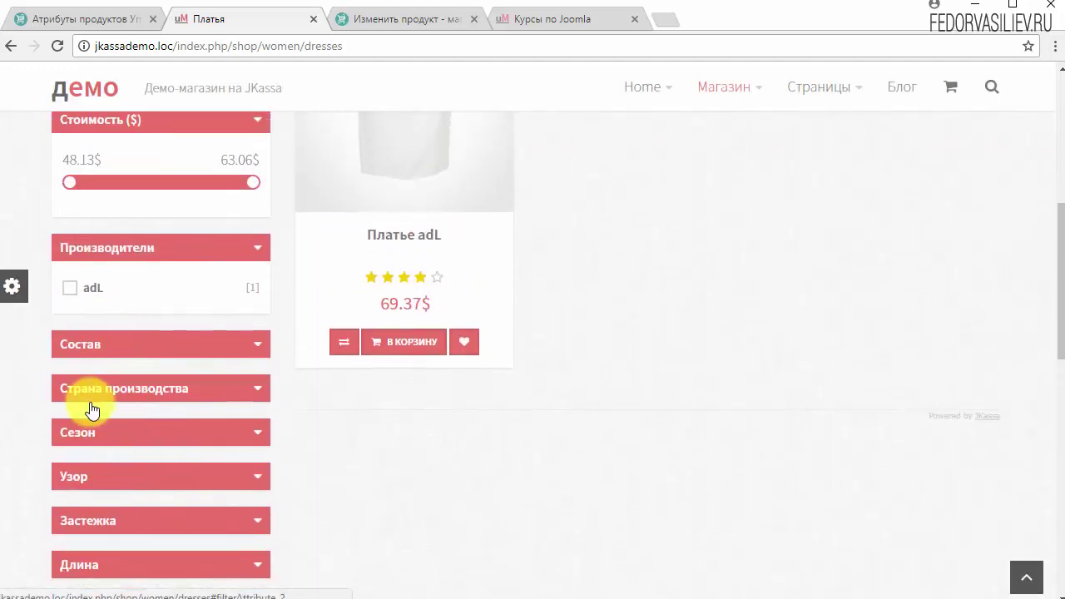
click(91, 347)
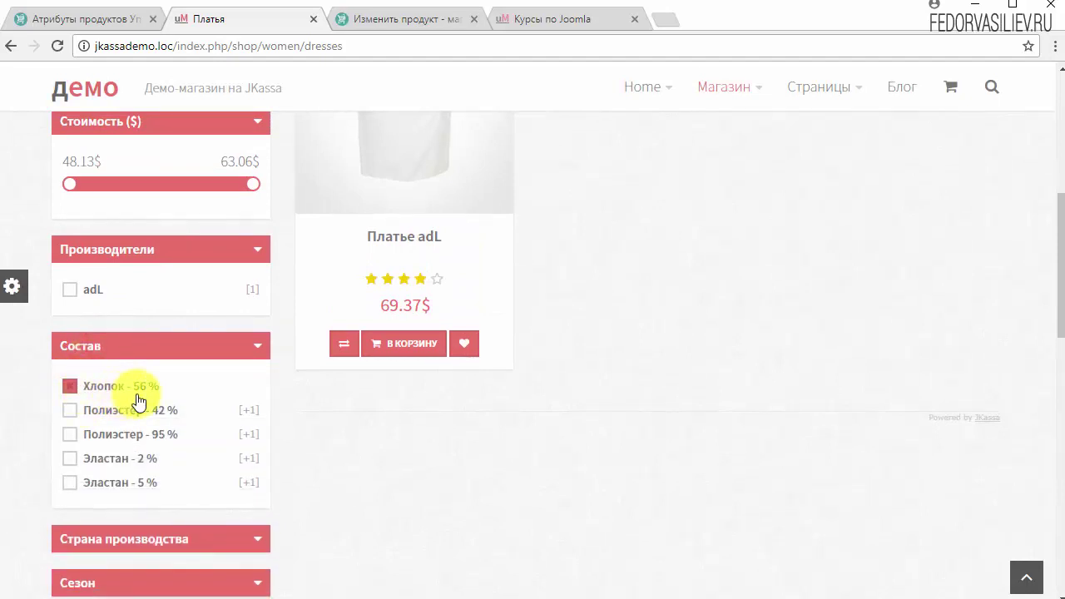
click(70, 387)
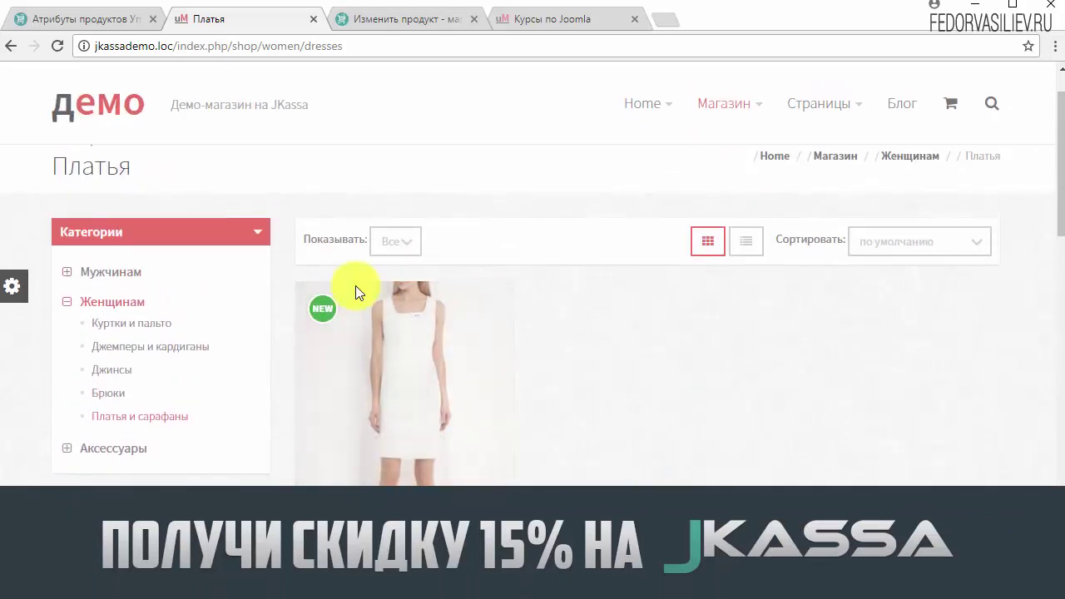
scroll(661, 387, down, 1)
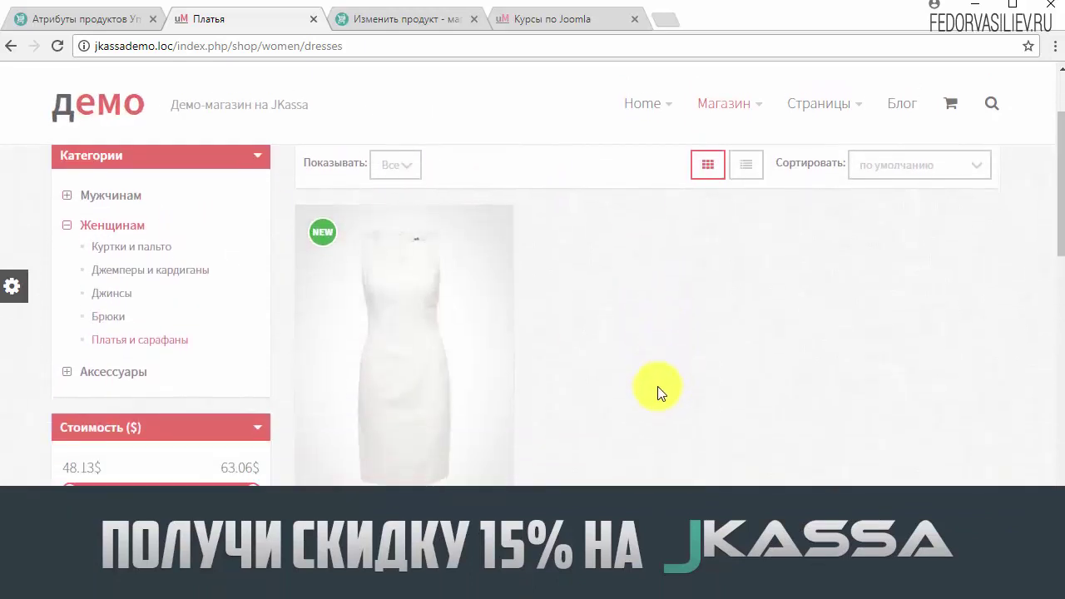
scroll(552, 305, down, 3)
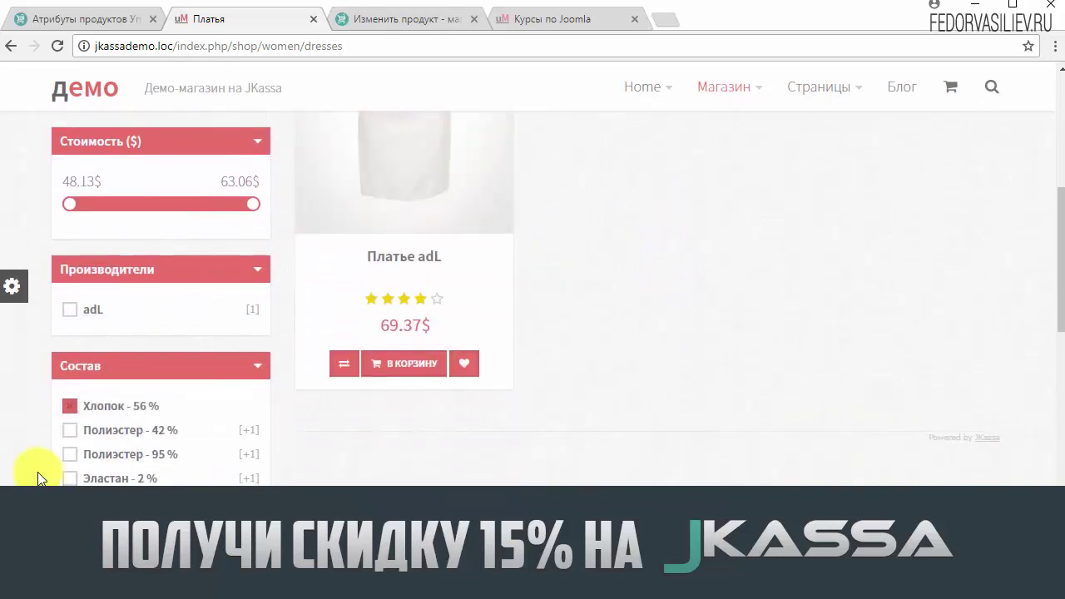
Step: Clear the Хлопок - 56 % filter, expand the Состав group and view the unfiltered dresses
click(70, 407)
click(90, 376)
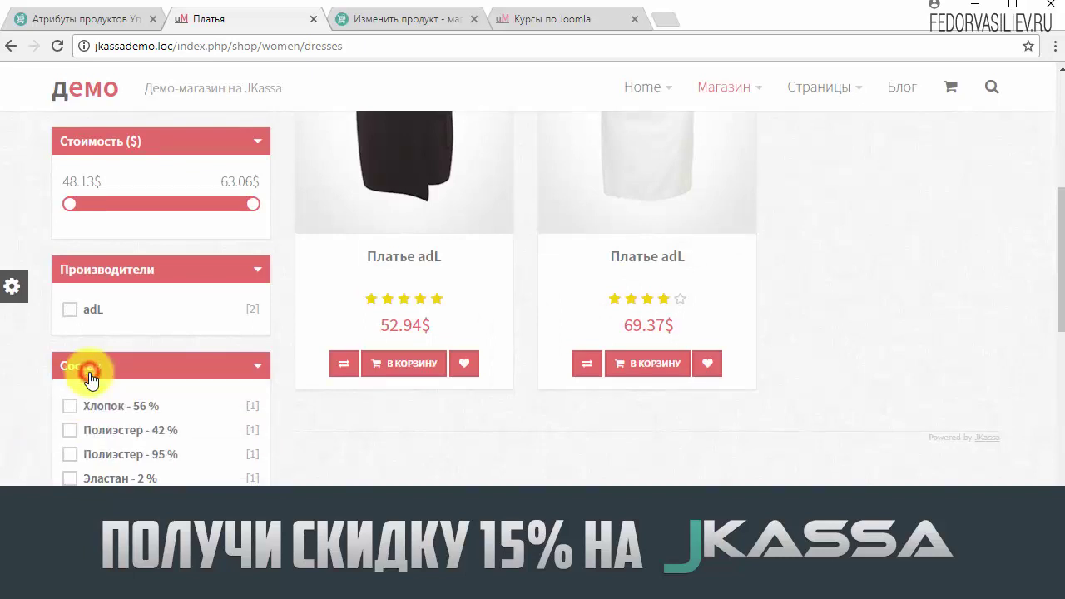
scroll(397, 404, up, 3)
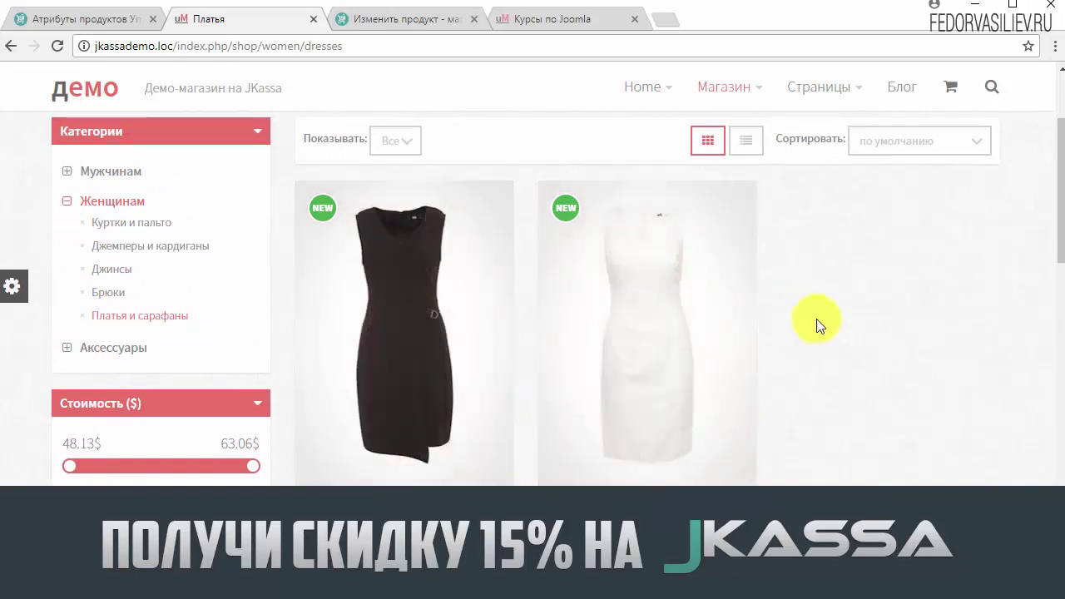
Step: Expand the filter groups from Страна производства through Параметры модели and review the values offered in each
scroll(816, 319, down, 5)
click(192, 344)
scroll(274, 316, down, 2)
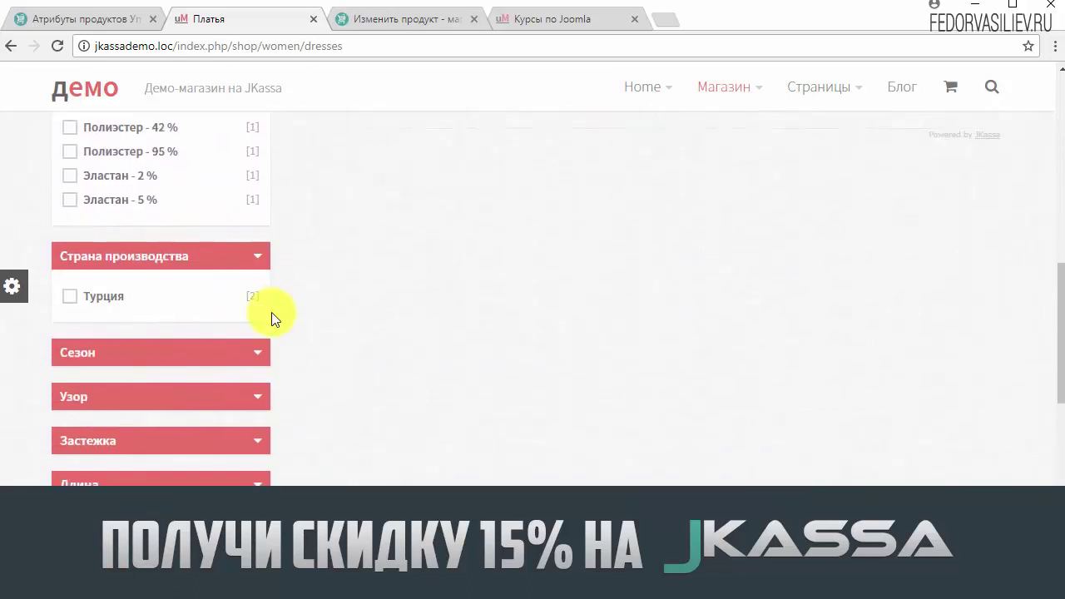
click(163, 273)
scroll(392, 281, down, 2)
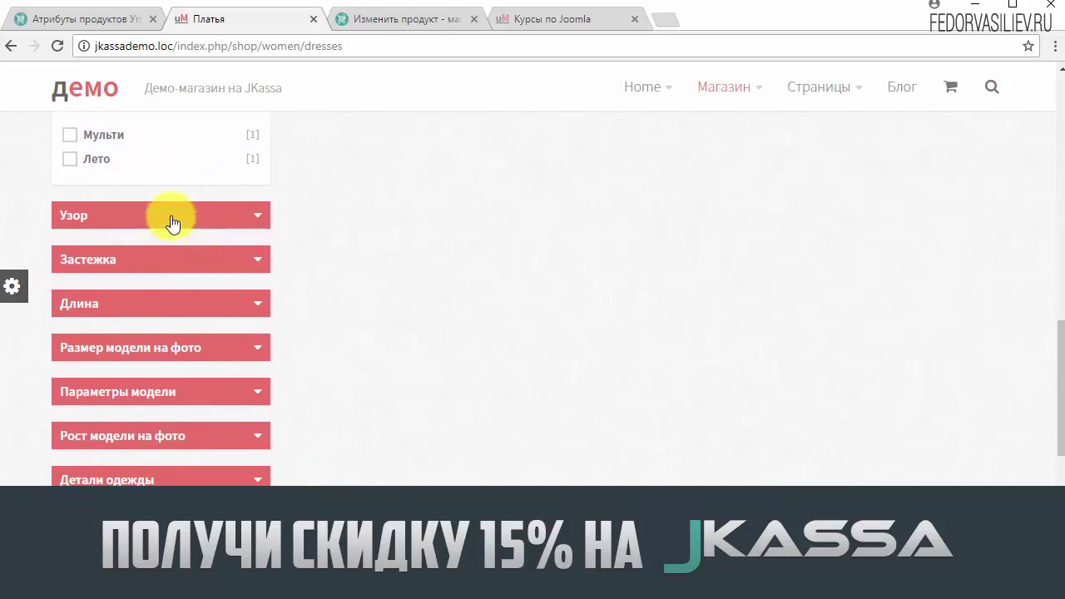
click(173, 218)
click(103, 345)
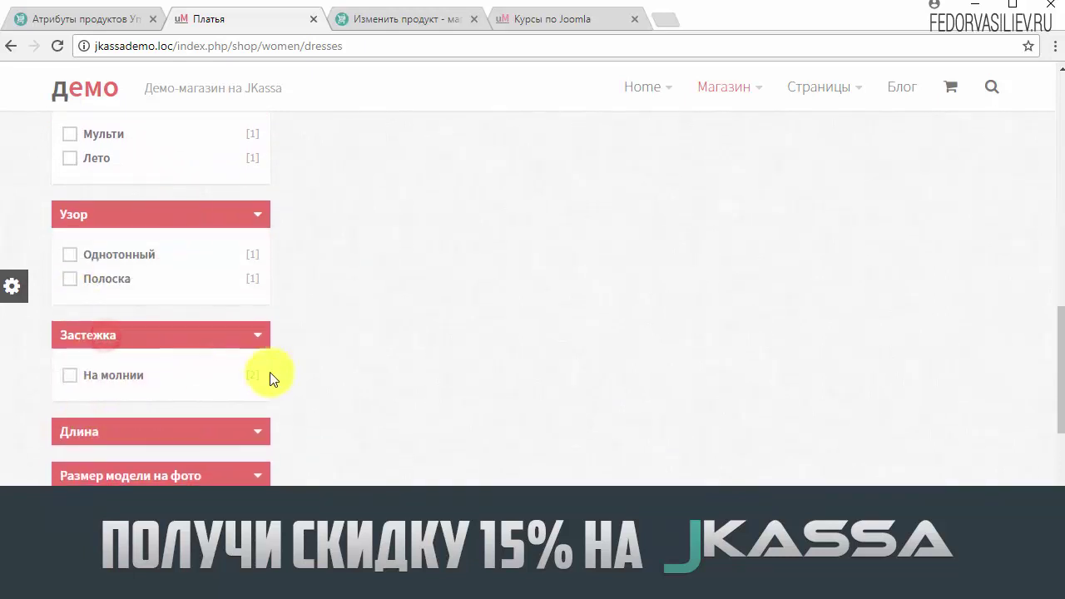
scroll(208, 333, down, 2)
click(142, 272)
click(107, 349)
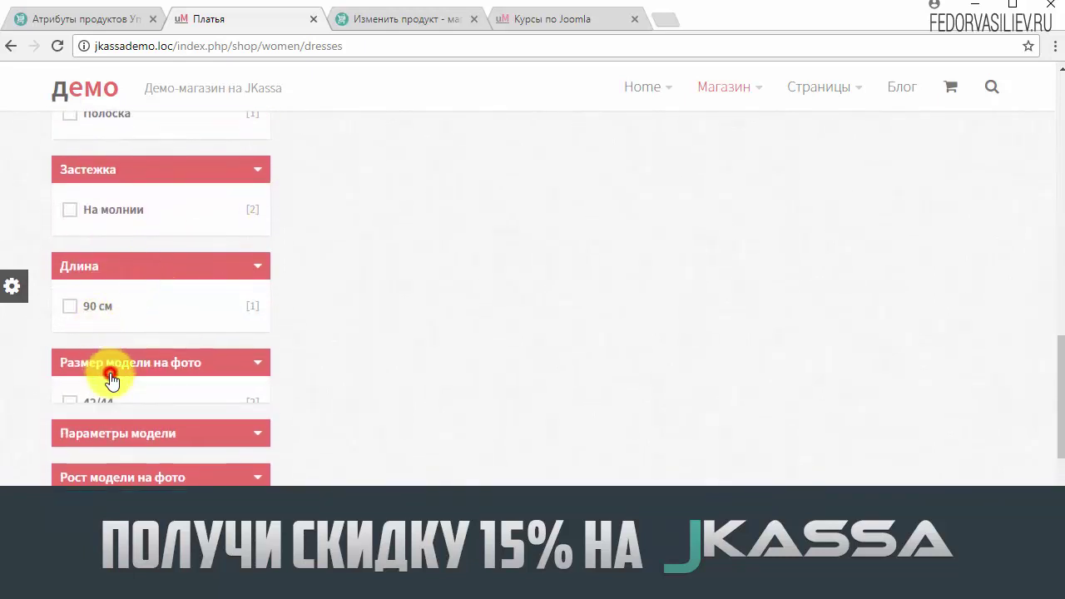
scroll(208, 316, down, 2)
click(129, 300)
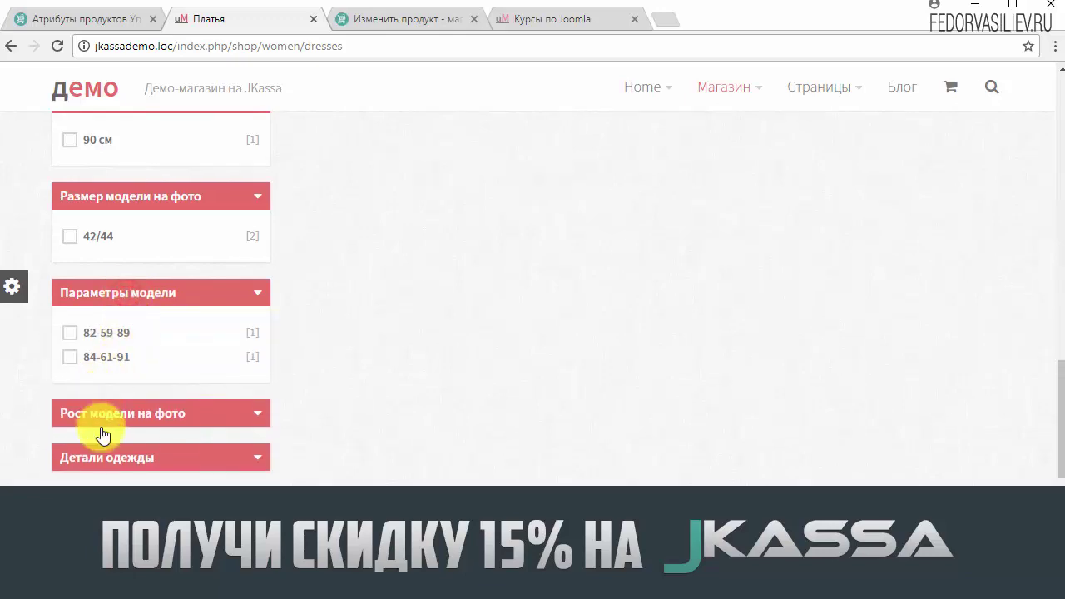
scroll(221, 408, up, 6)
scroll(269, 387, up, 3)
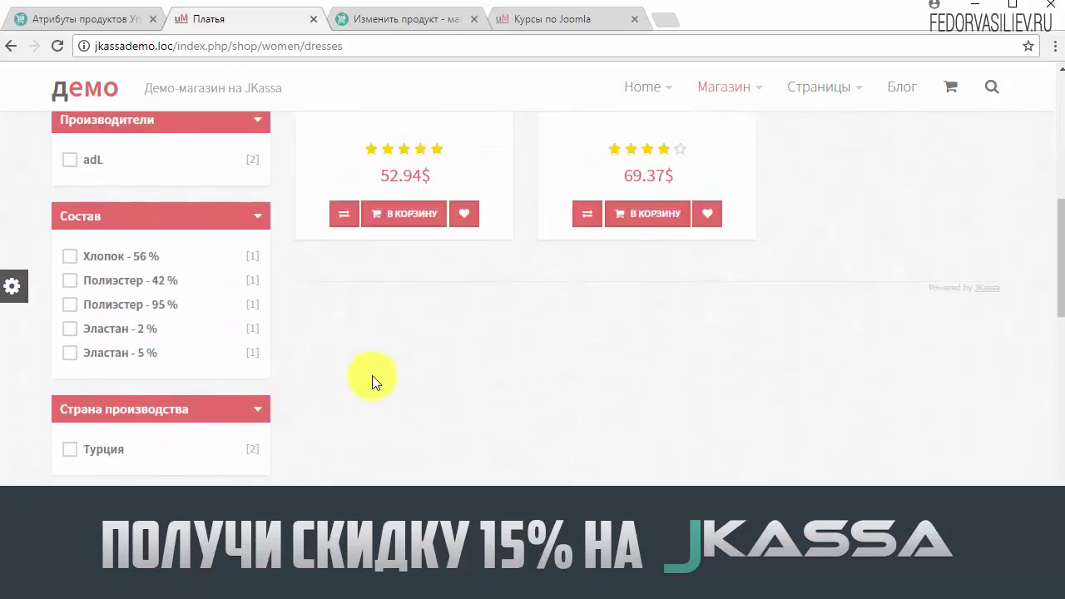
Step: Switch to the demo shop's administration and look through the product attributes with their values and categories
key(ctrl+shift+Tab)
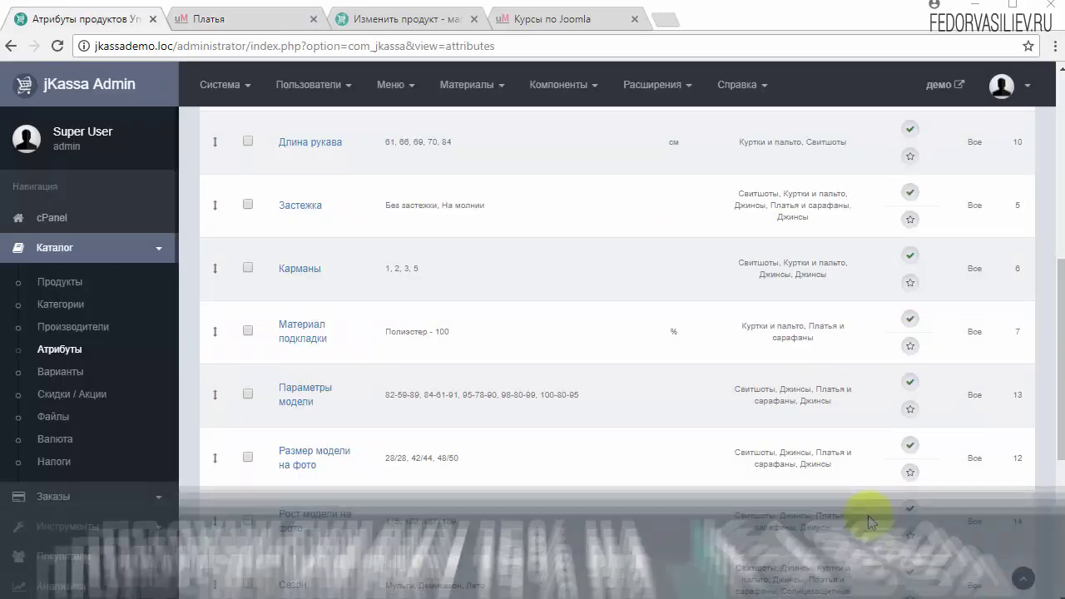
scroll(635, 440, up, 6)
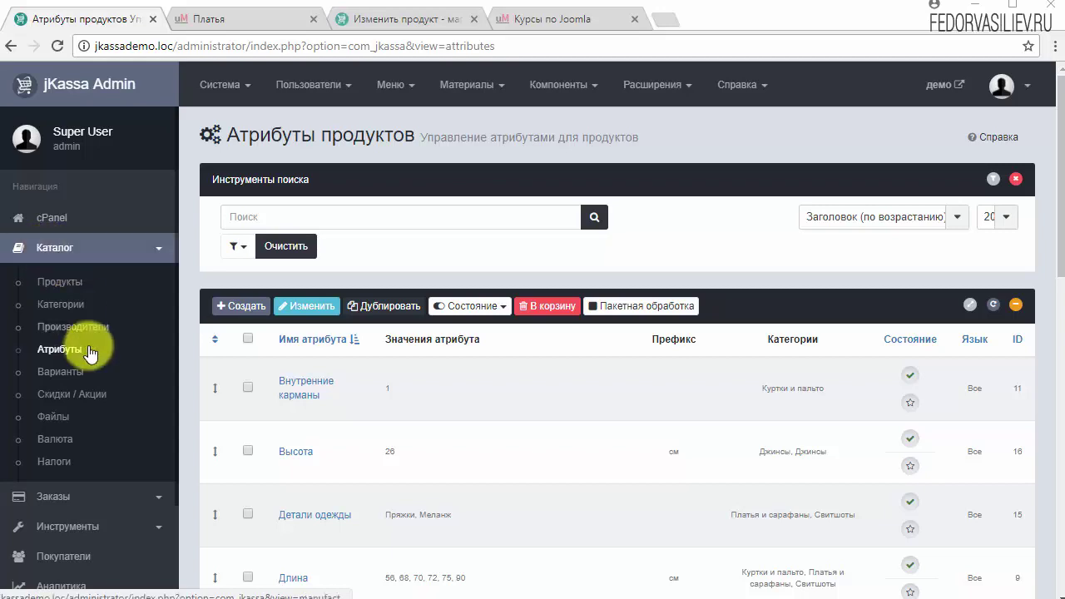
scroll(644, 375, down, 2)
scroll(319, 235, down, 8)
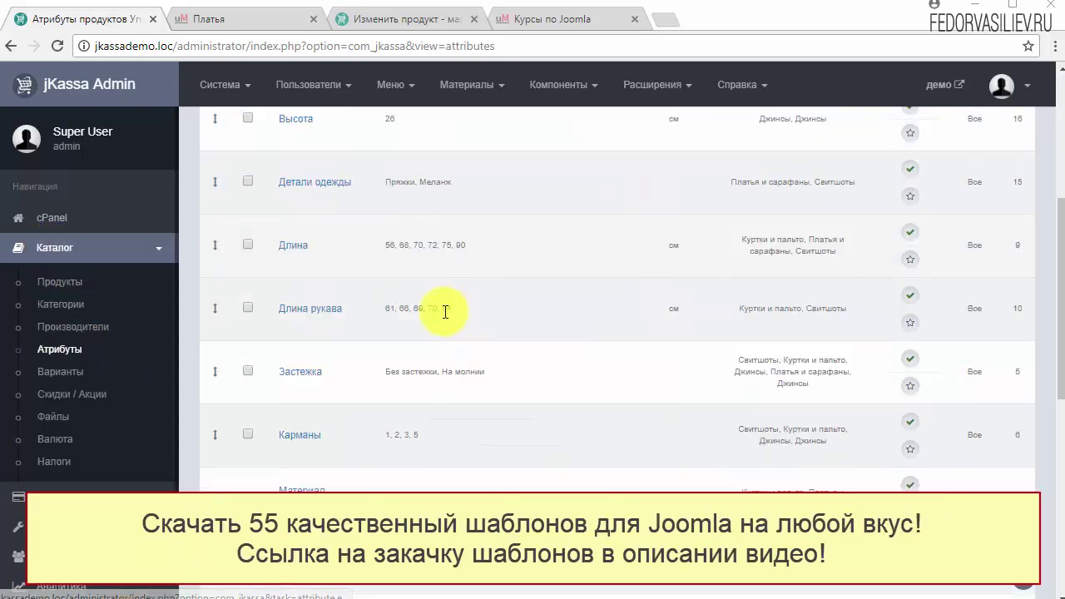
scroll(339, 372, up, 4)
scroll(585, 399, up, 2)
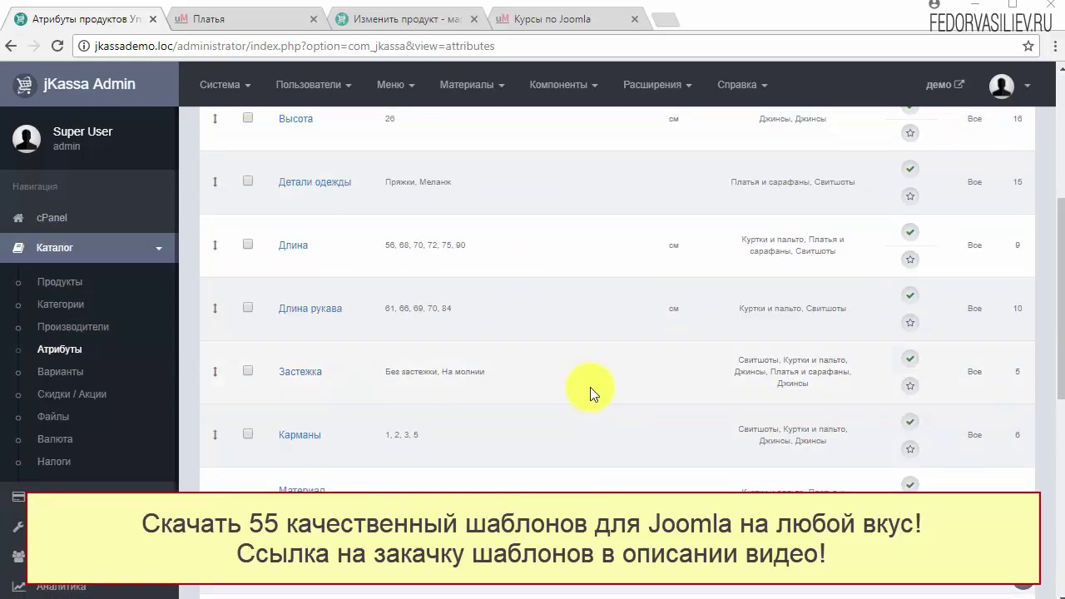
scroll(659, 373, down, 6)
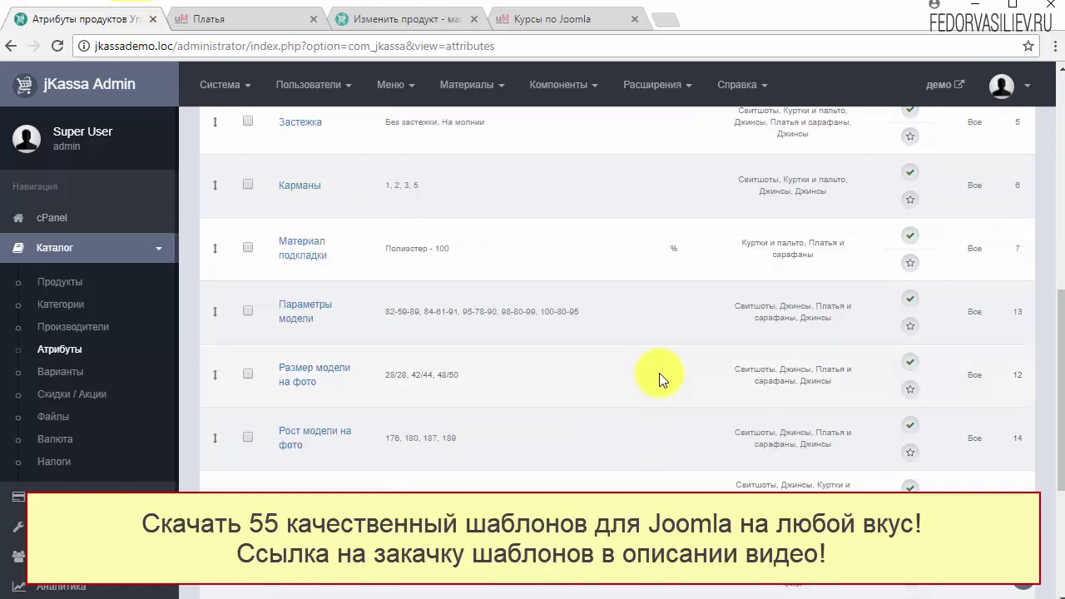
Step: Open the demo shop's Состав attribute and examine its values, prefix, hint and assigned categories
click(284, 399)
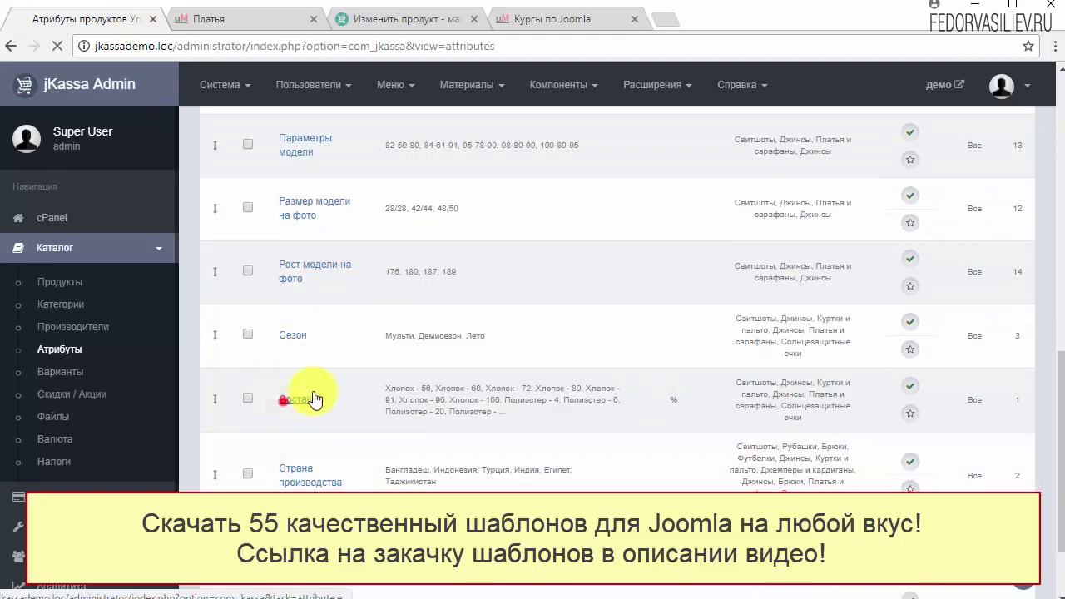
scroll(364, 322, down, 2)
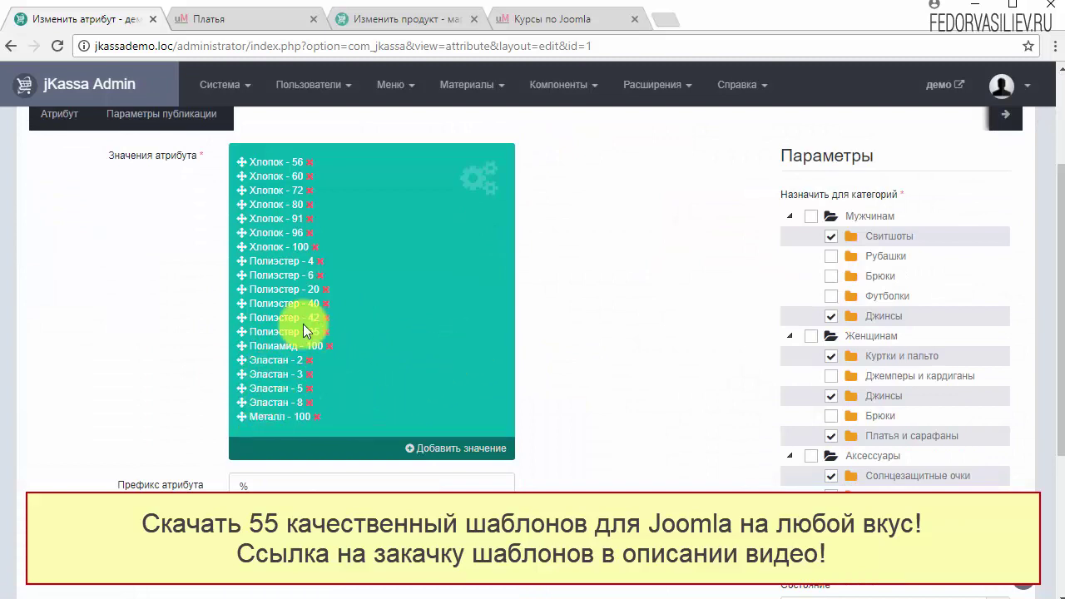
scroll(281, 333, up, 1)
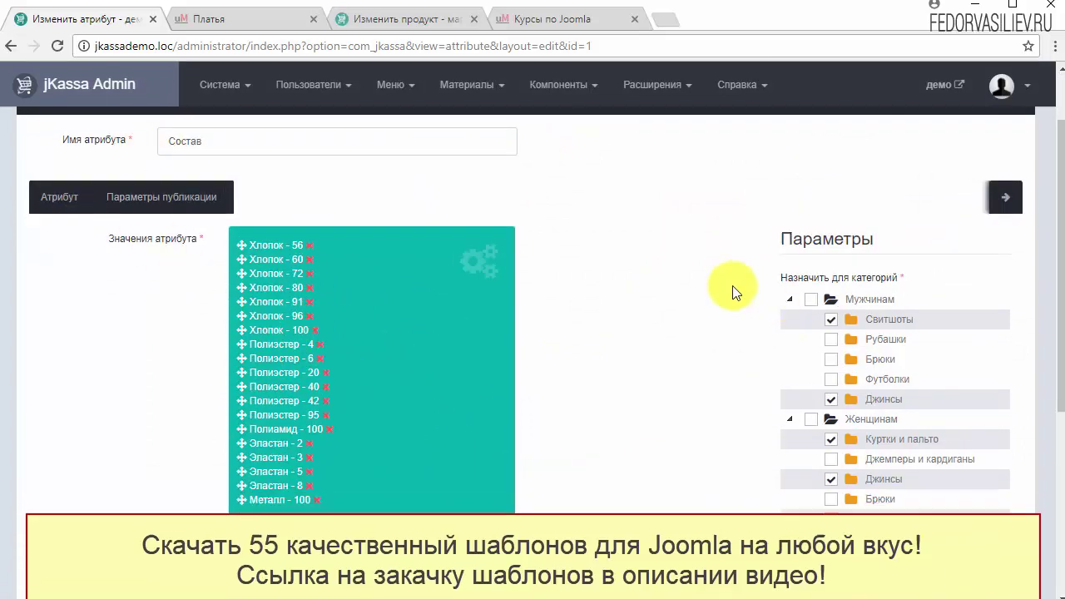
scroll(748, 279, down, 1)
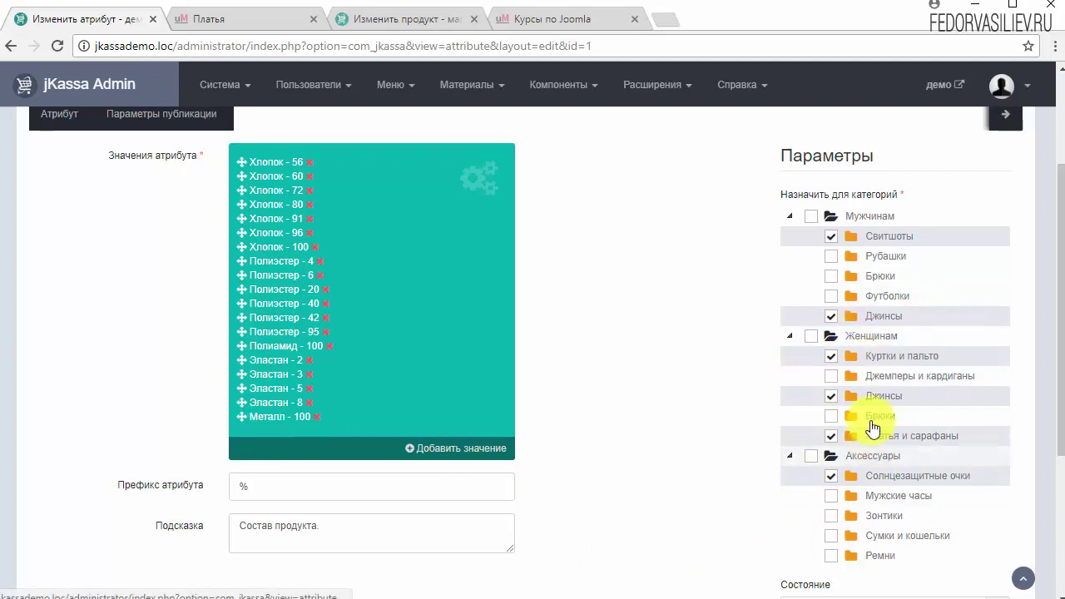
scroll(873, 356, up, 2)
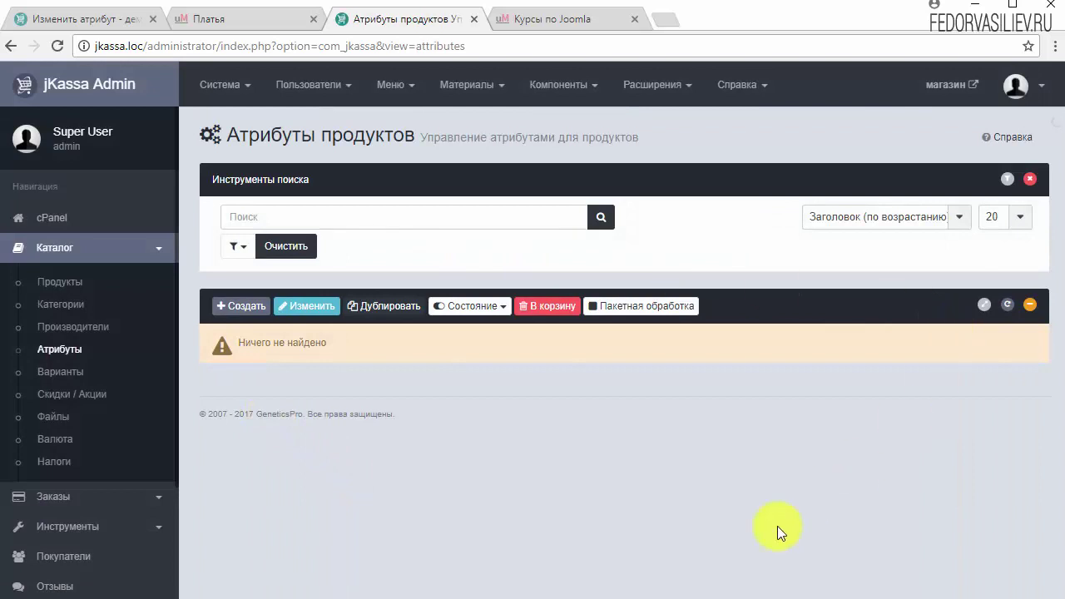
Step: Create a new product attribute in the jkassa.loc shop and name it Состав
click(239, 307)
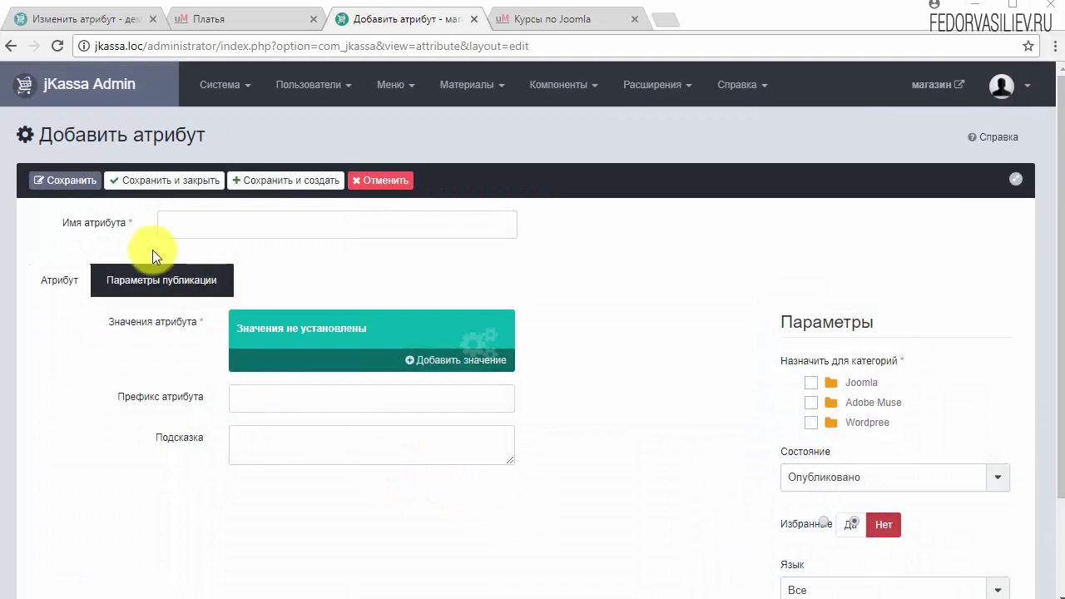
click(219, 225)
right_click(219, 223)
click(271, 315)
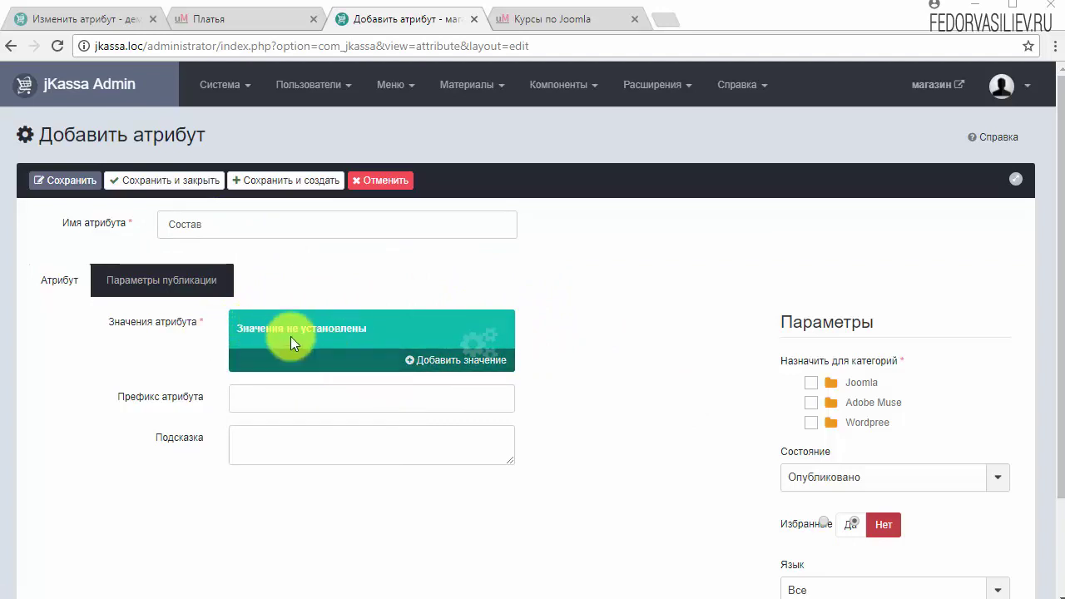
Step: Add Хлопок - 56 as a value of the new Состав attribute
click(442, 363)
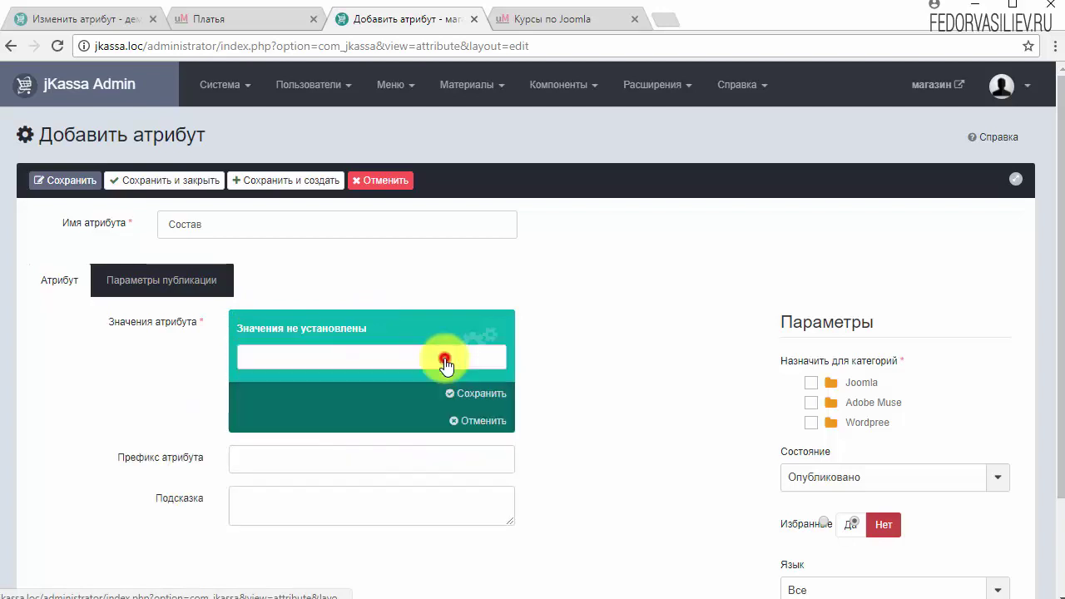
right_click(254, 354)
click(302, 445)
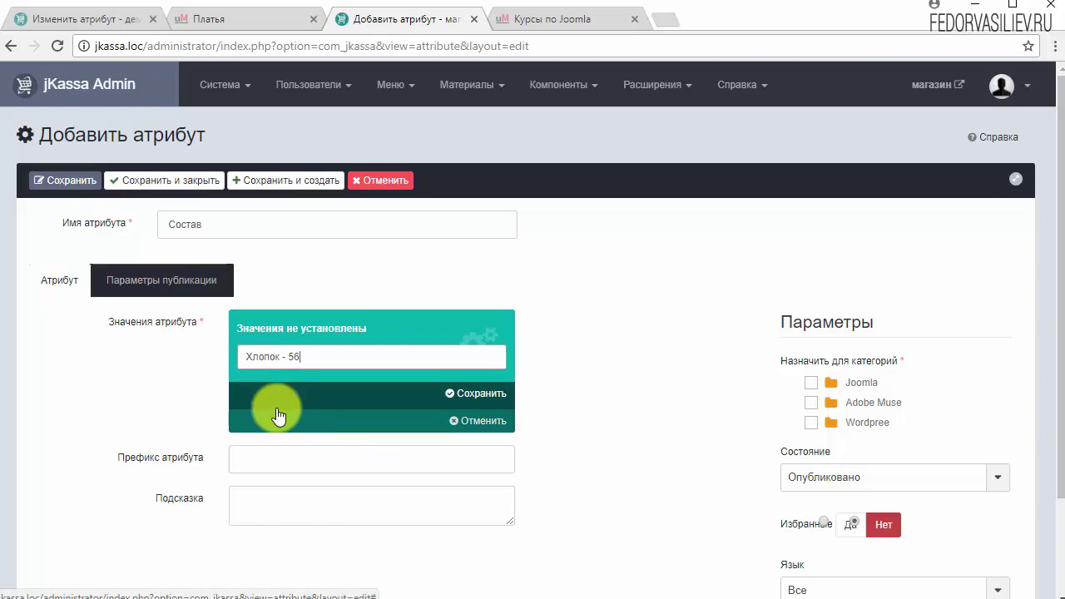
click(75, 19)
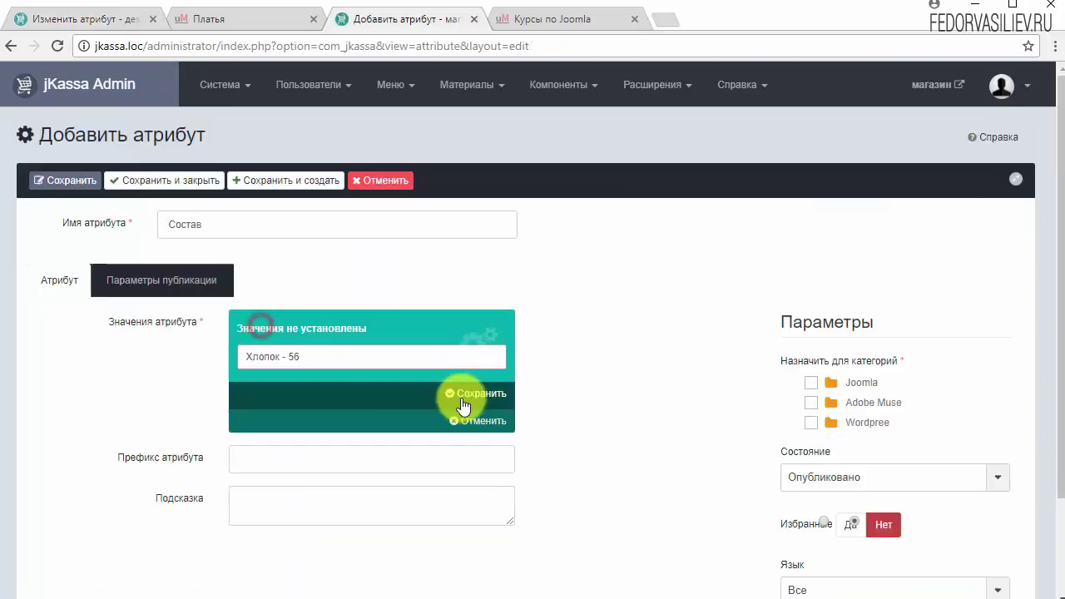
click(469, 393)
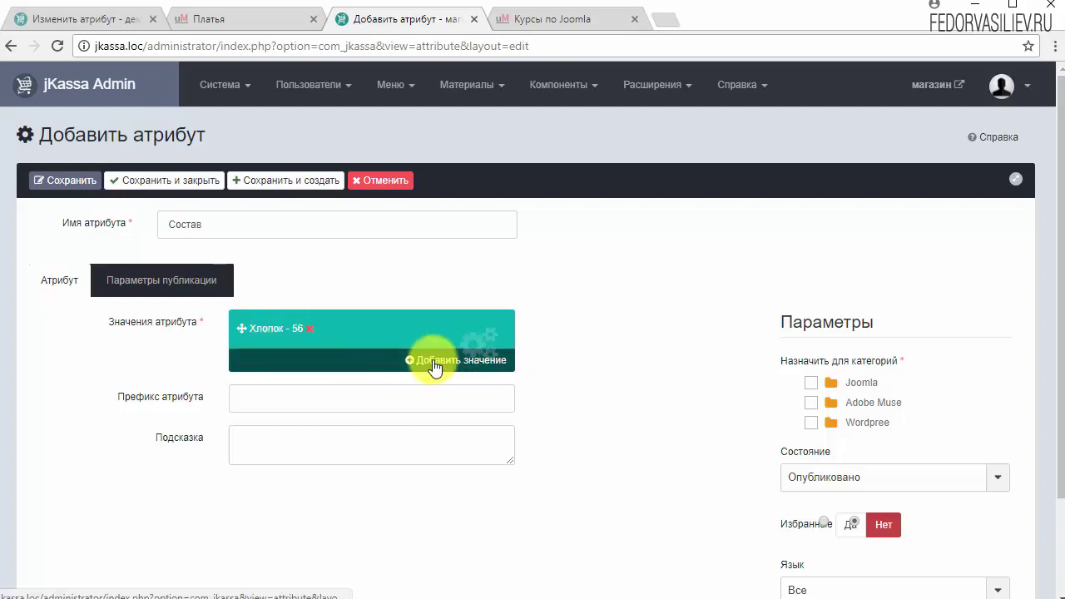
Step: Add Полиэстер - 42 as another value of the Состав attribute
click(436, 360)
right_click(336, 356)
click(372, 450)
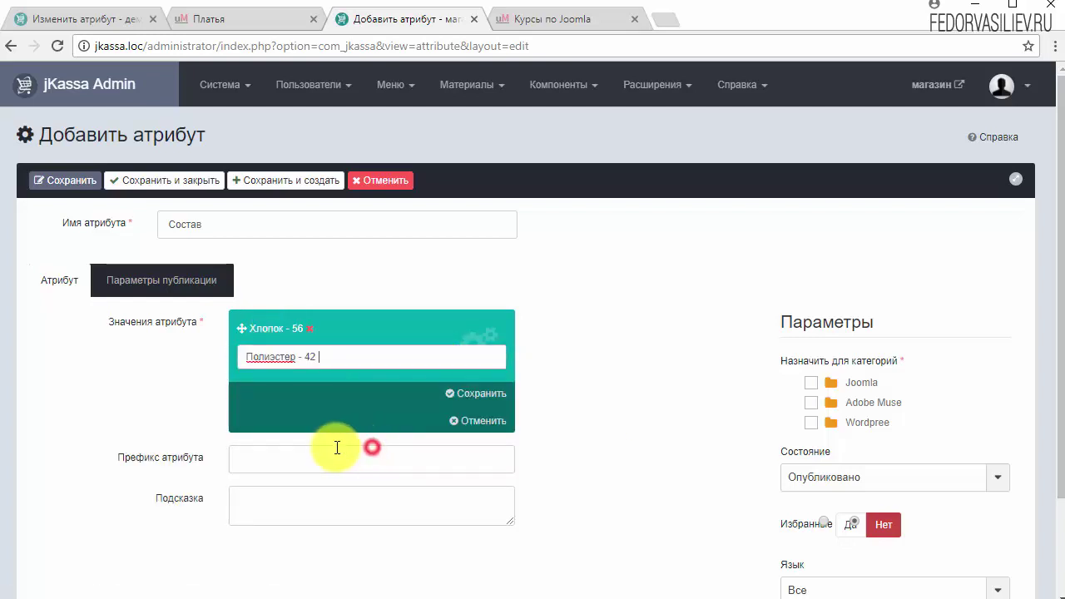
click(428, 391)
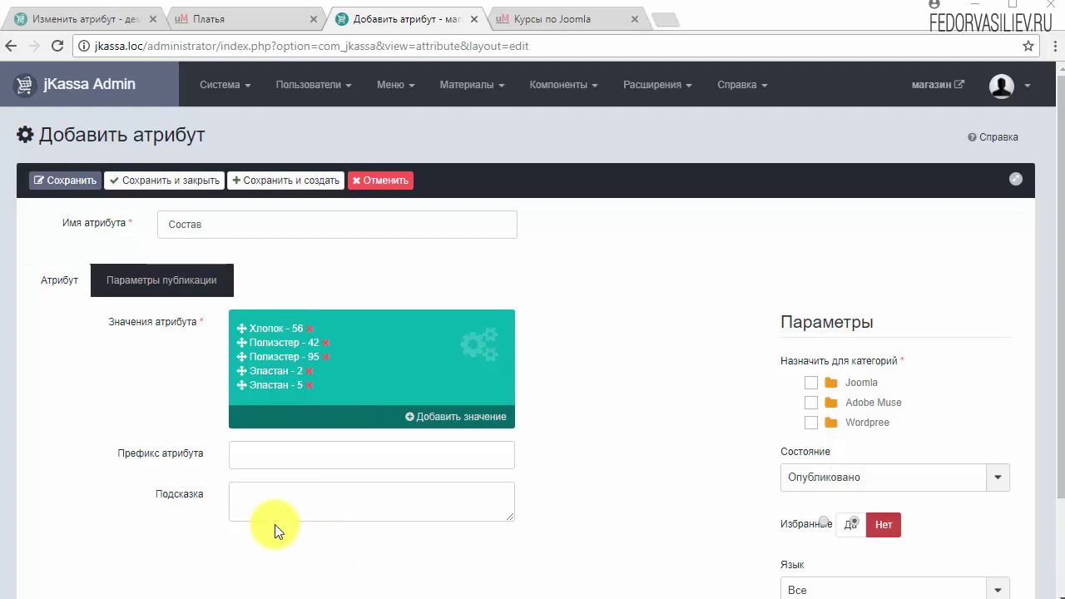
Step: Fill in the new attribute's hint with "Состав продукта."
right_click(264, 497)
click(306, 579)
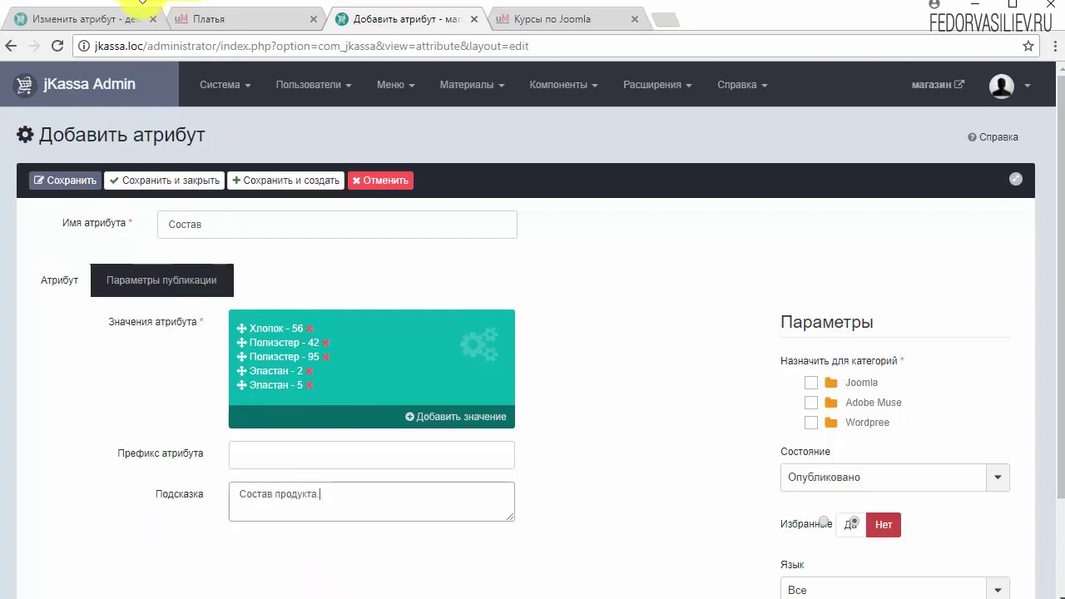
Step: Check how the Состав values' suffix appears in the demo store filter, and read the prefix field's help in the demo attribute
click(249, 18)
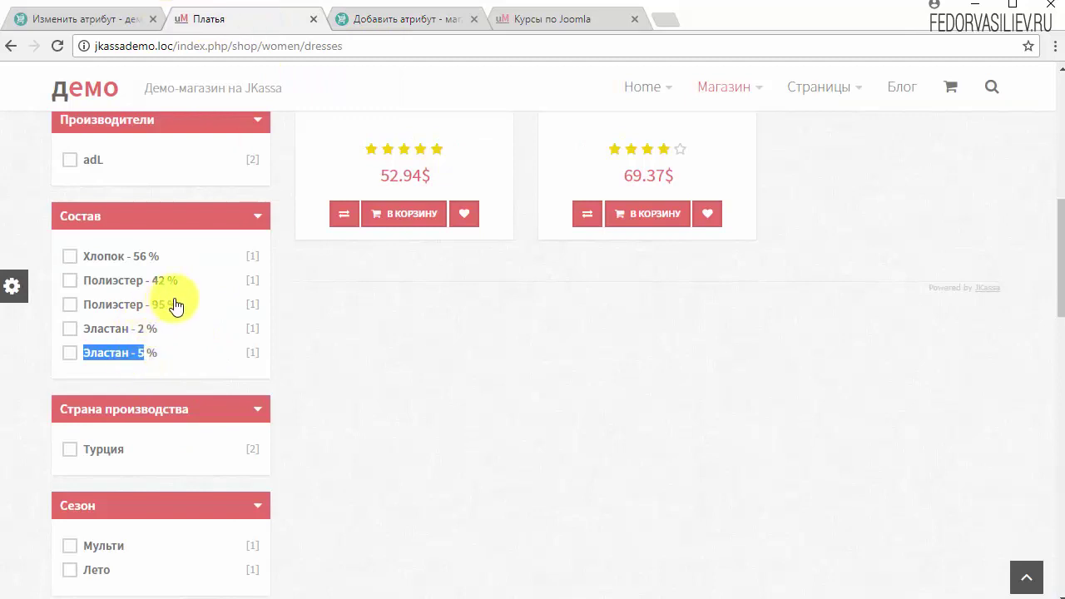
click(118, 25)
scroll(278, 400, up, 2)
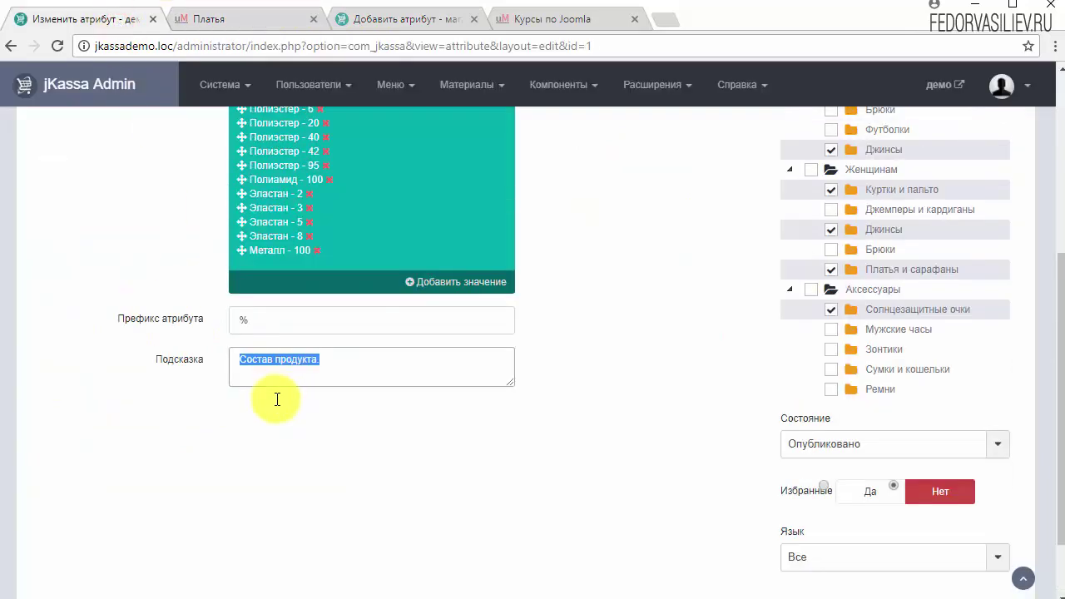
mouse_move(163, 408)
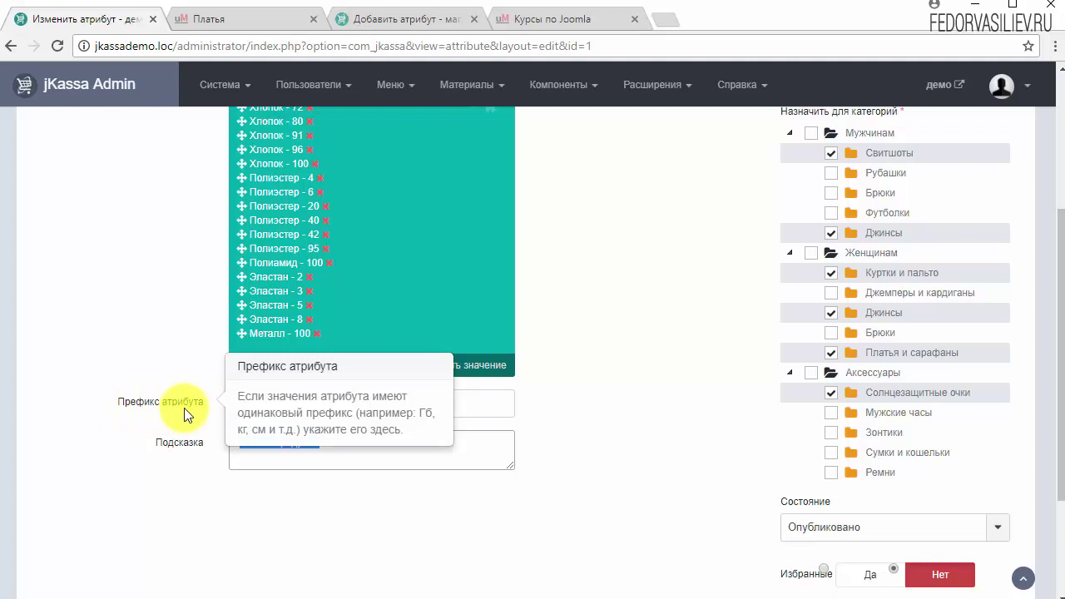
Step: Copy the demo attribute's % prefix into the new Состав attribute, and save it assigned to the Joomla category
double_click(240, 402)
right_click(240, 403)
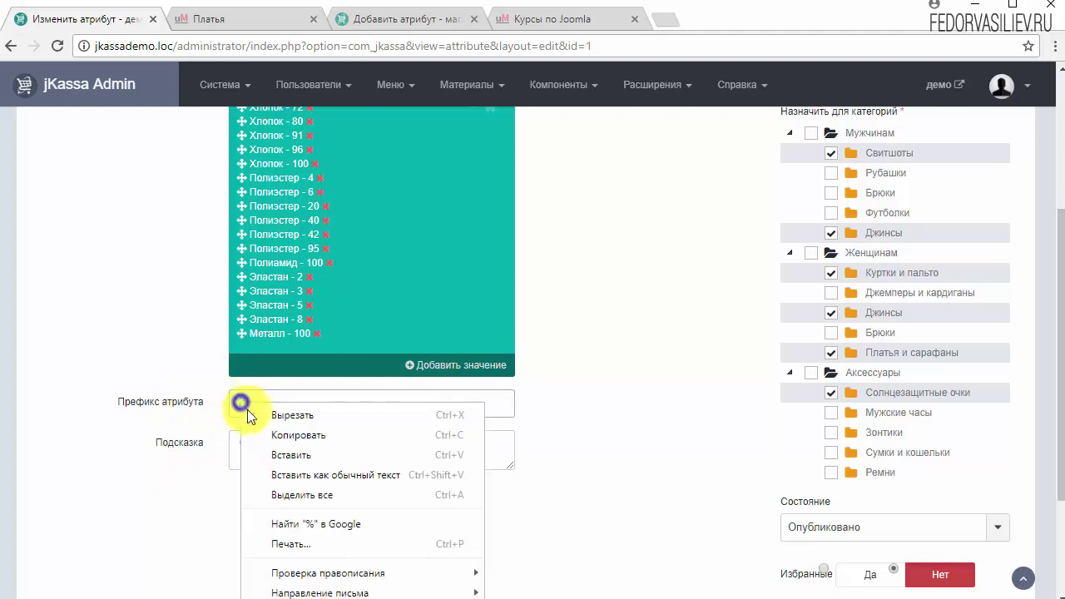
click(289, 437)
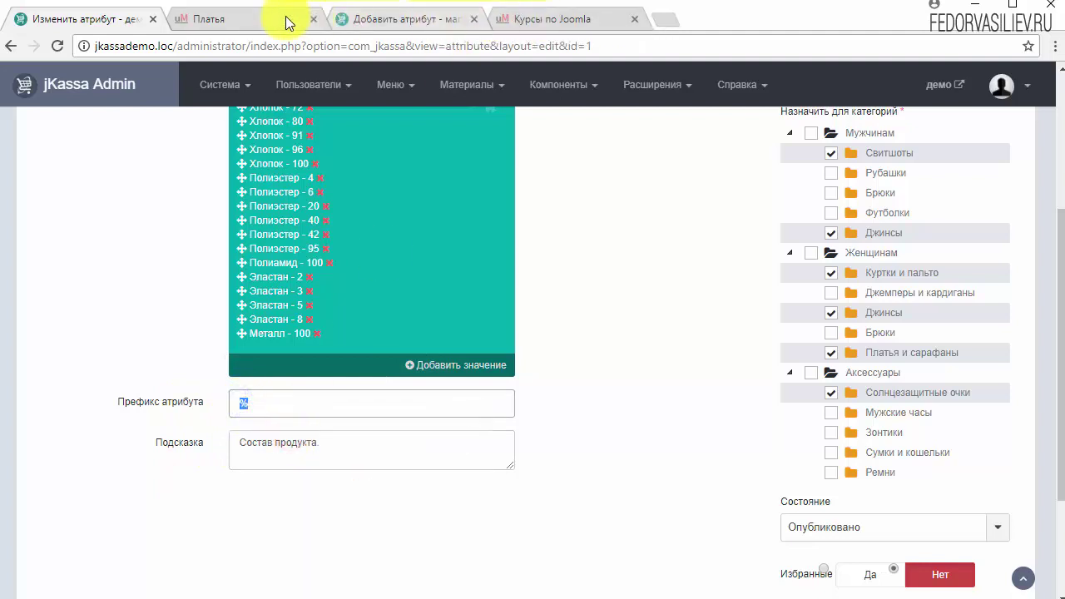
click(430, 23)
right_click(248, 444)
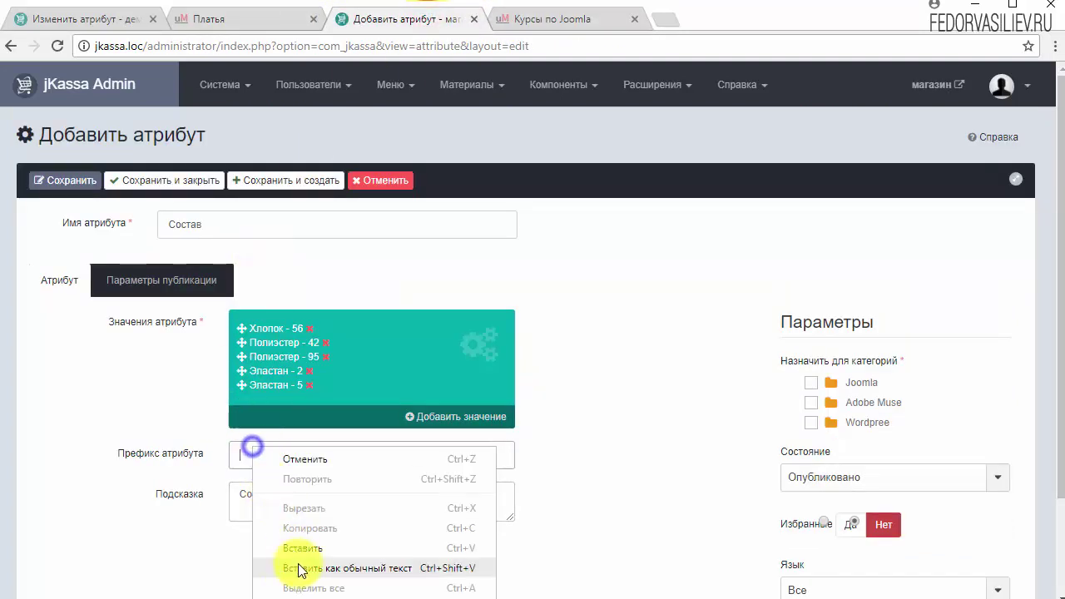
click(307, 538)
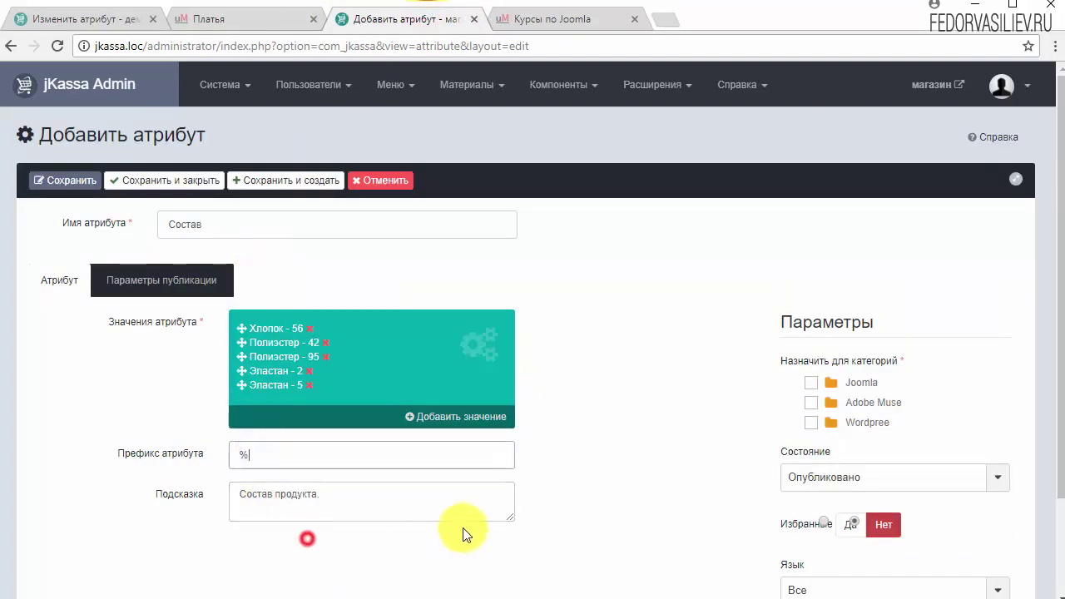
click(812, 385)
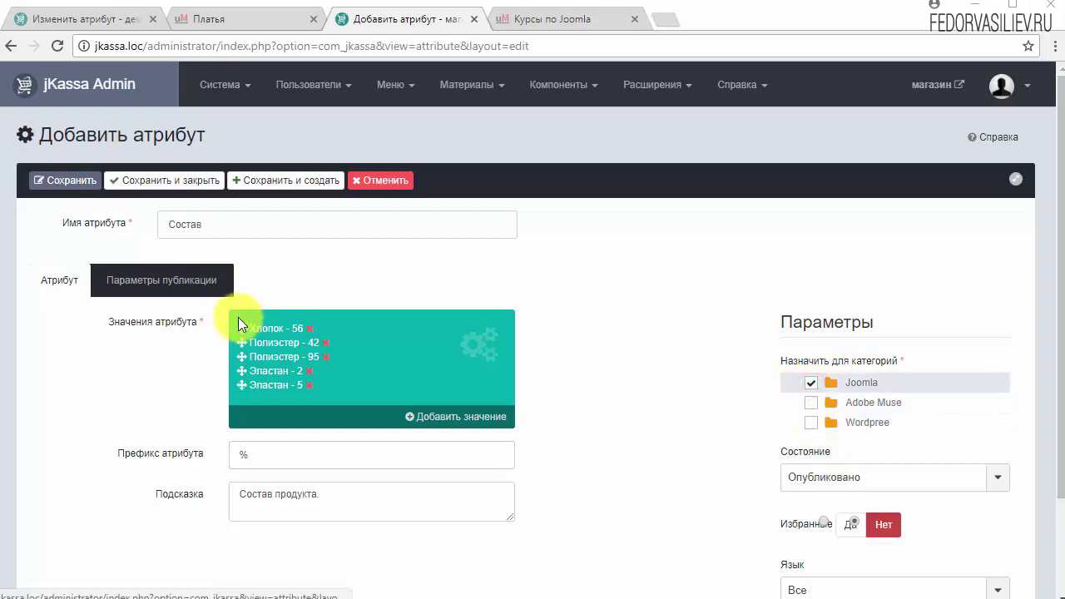
click(50, 179)
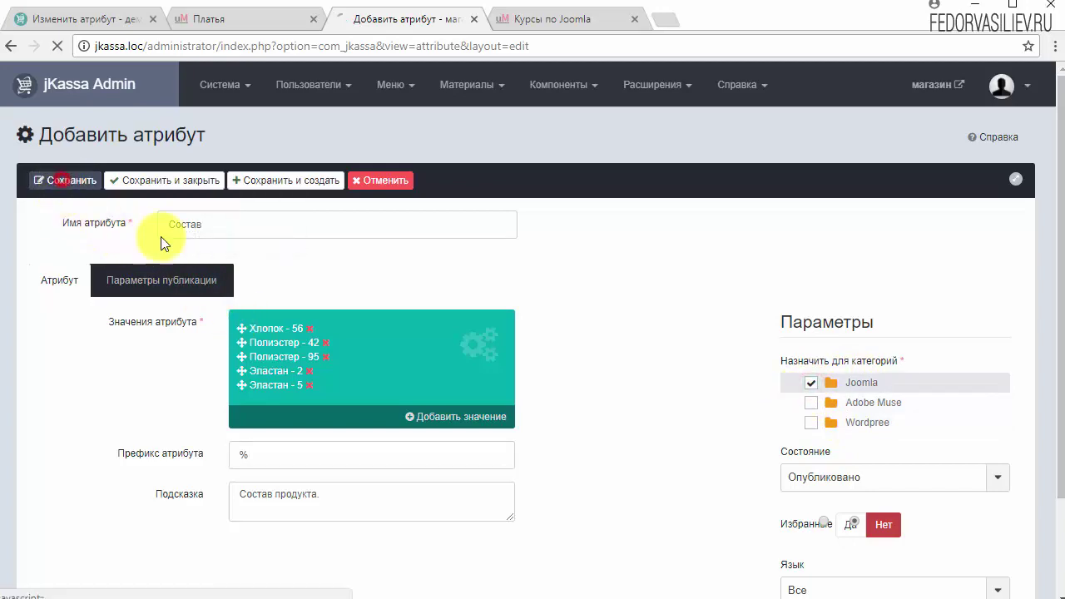
Step: Look through the Состав, Страна производства and Сезон attribute groups in the demo store's dresses filter
key(ctrl+shift+Tab)
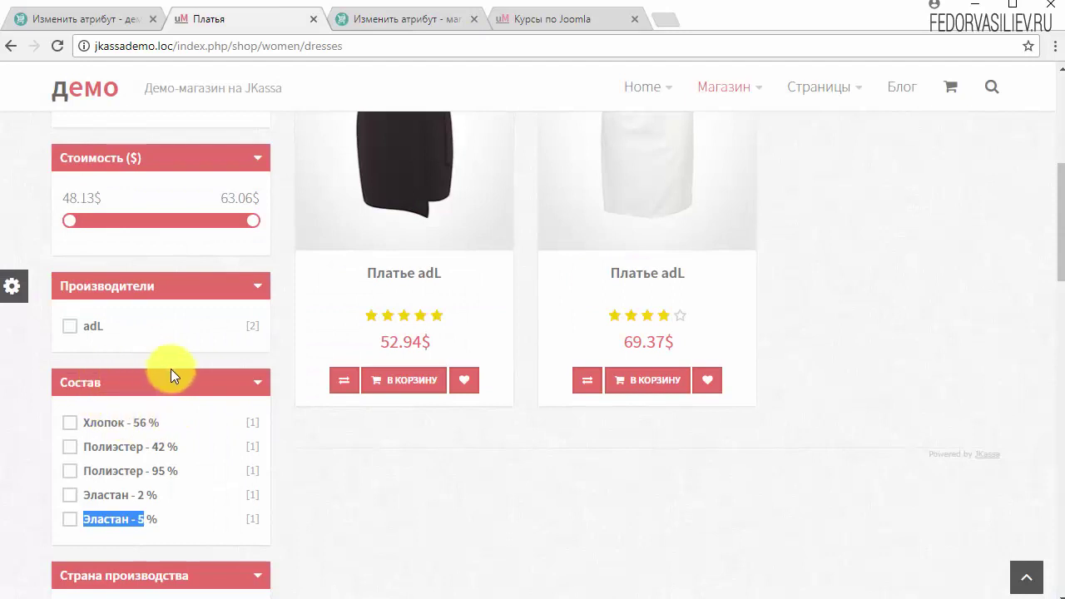
click(116, 387)
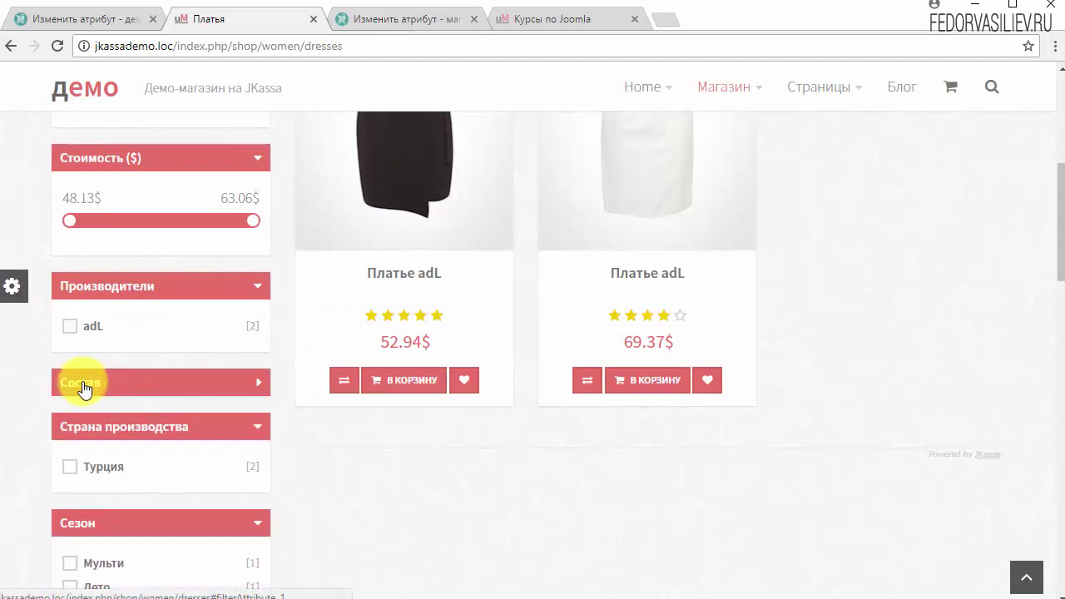
click(159, 382)
scroll(296, 363, down, 2)
scroll(302, 391, down, 3)
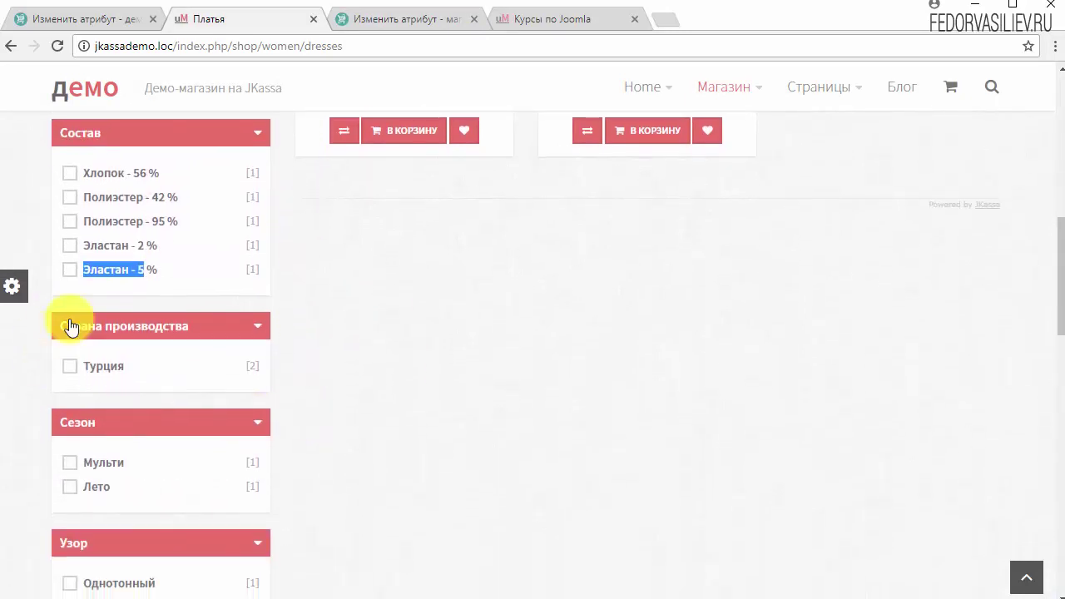
scroll(595, 330, down, 1)
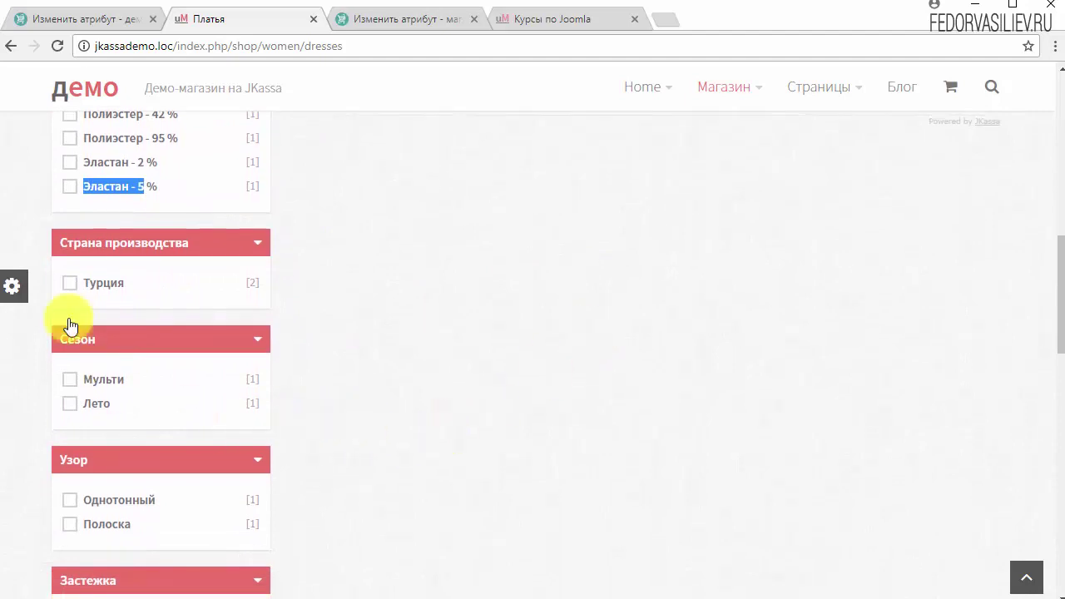
Step: Start another new attribute in the shop admin, name it Сезон and assign it to the Joomla category
click(408, 19)
click(275, 180)
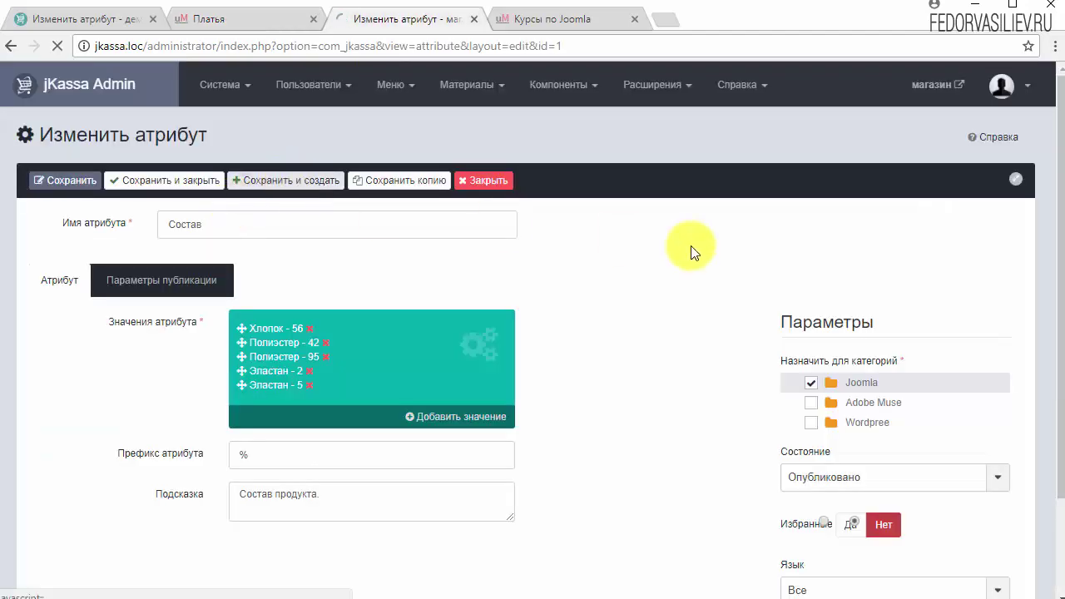
right_click(219, 223)
click(278, 329)
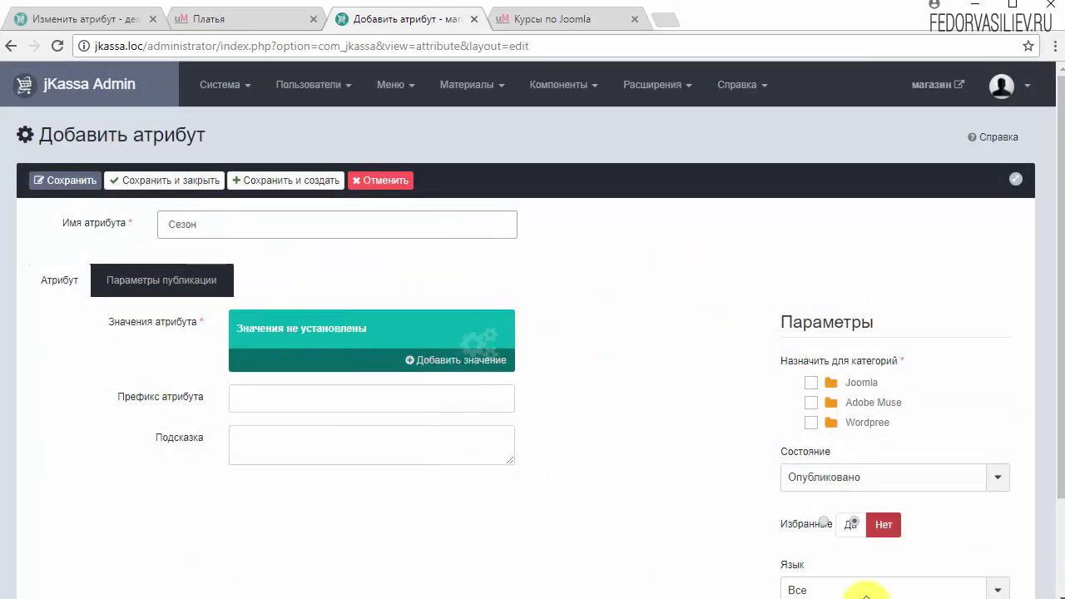
click(811, 383)
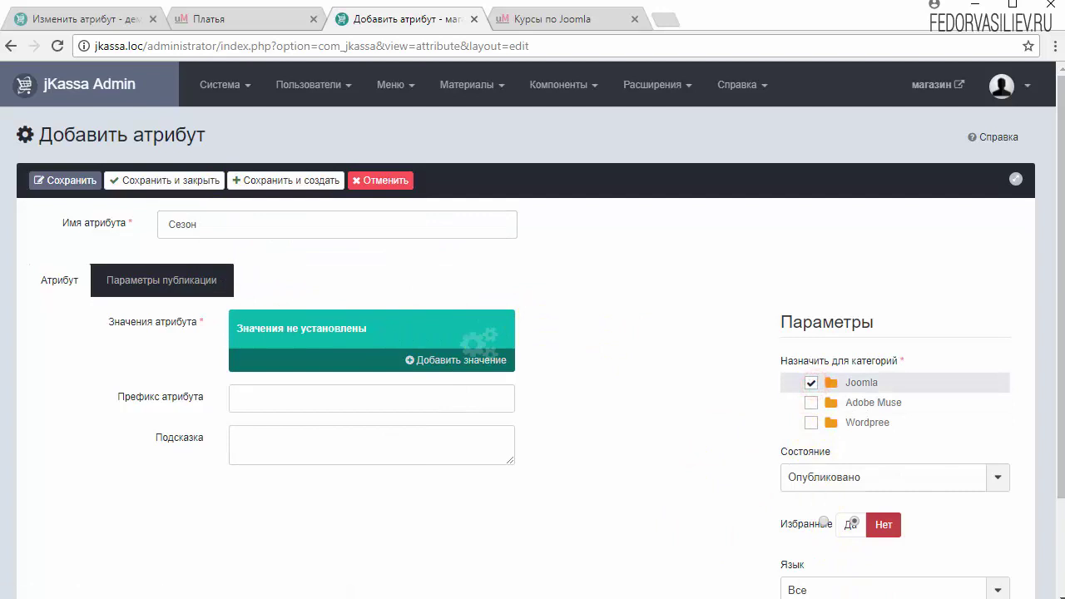
Step: Add Мульти and Лето as values of the Сезон attribute
click(456, 360)
right_click(304, 359)
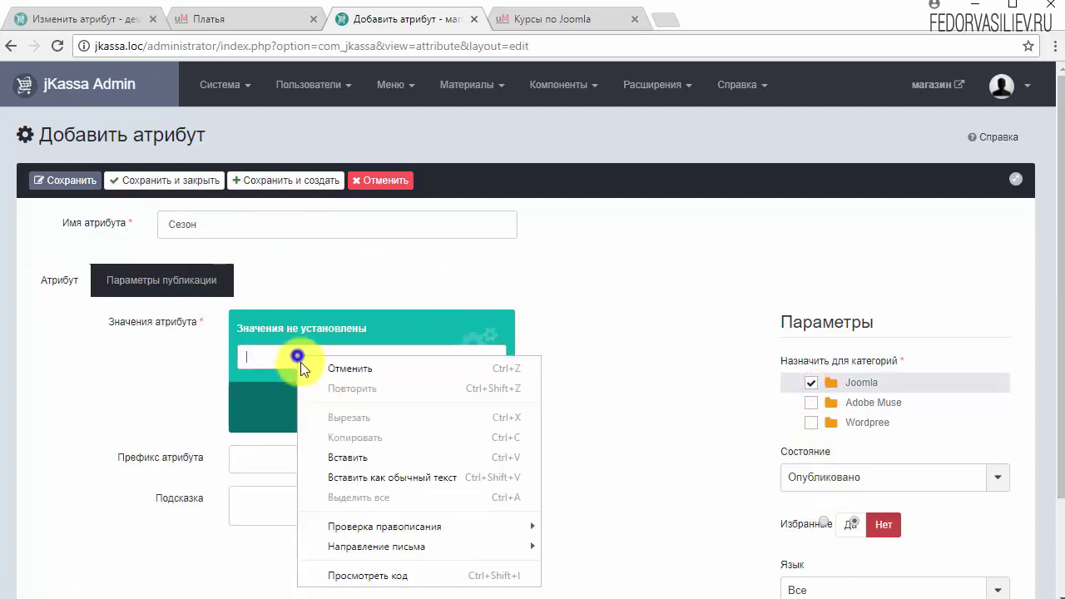
click(349, 456)
click(471, 393)
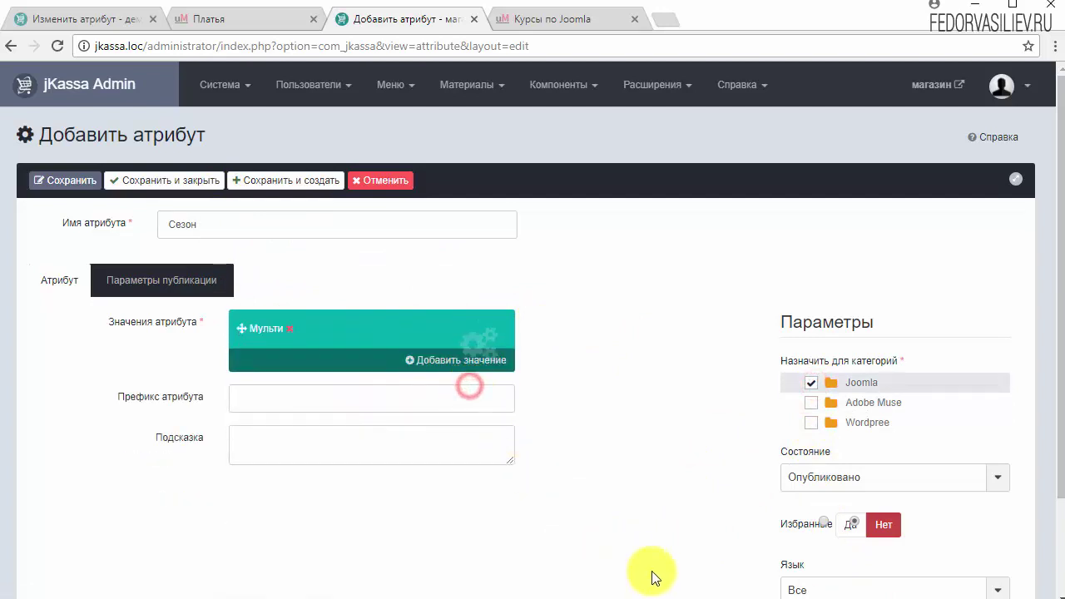
click(443, 372)
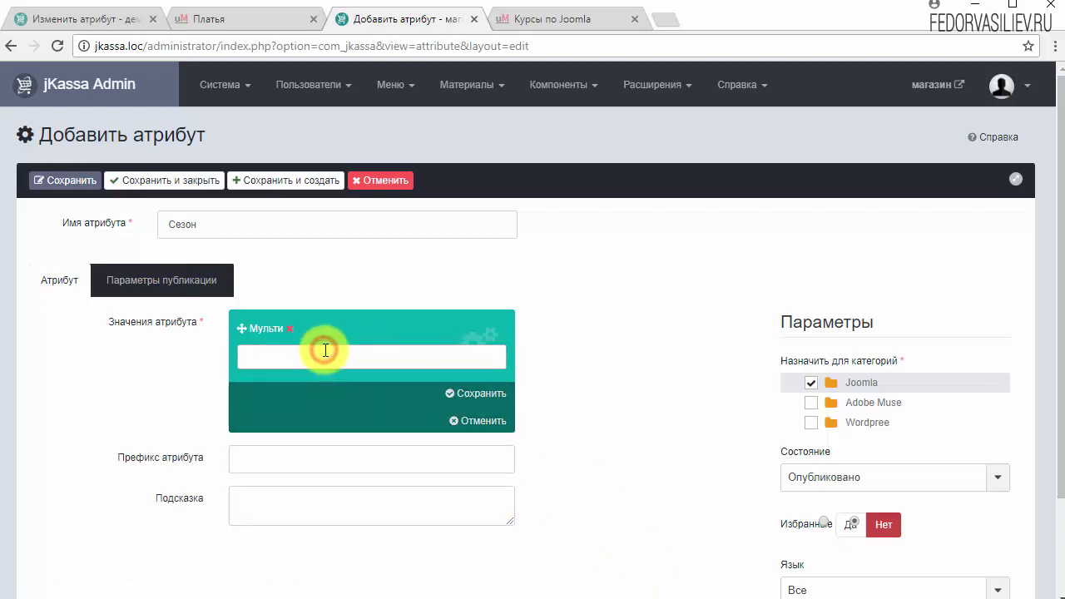
click(481, 394)
Step: Add Зима as a value of the Сезон attribute, then save and close the attribute
click(479, 376)
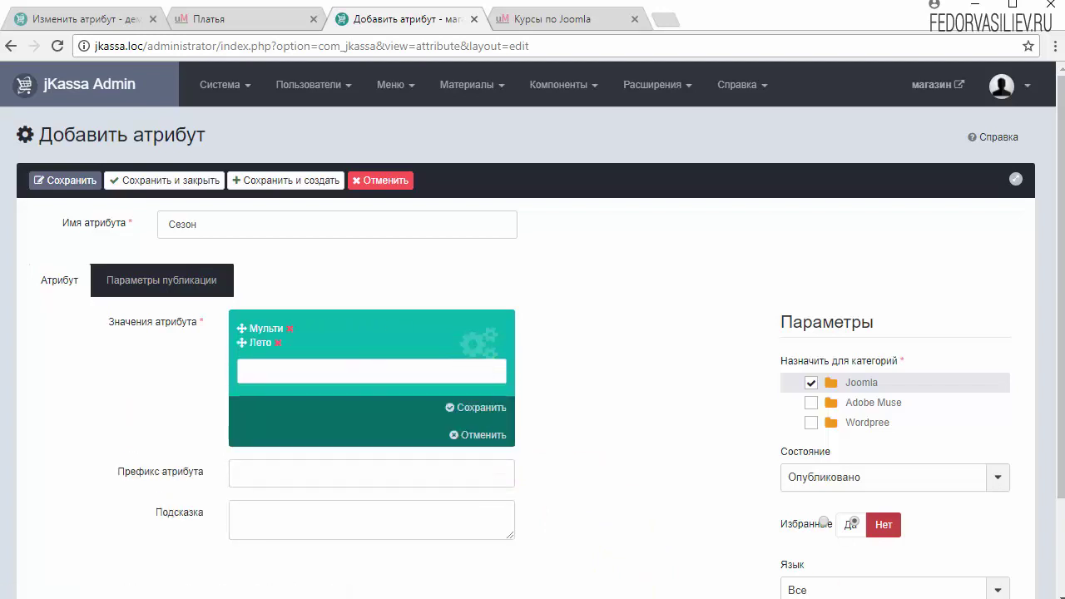
click(316, 378)
text(З)
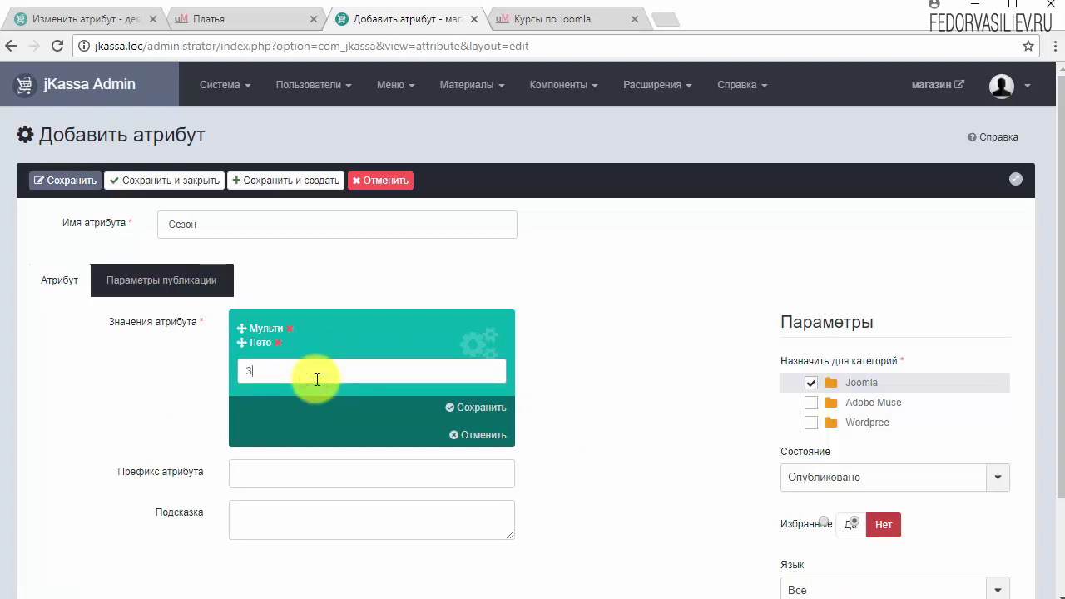
text(има)
click(477, 407)
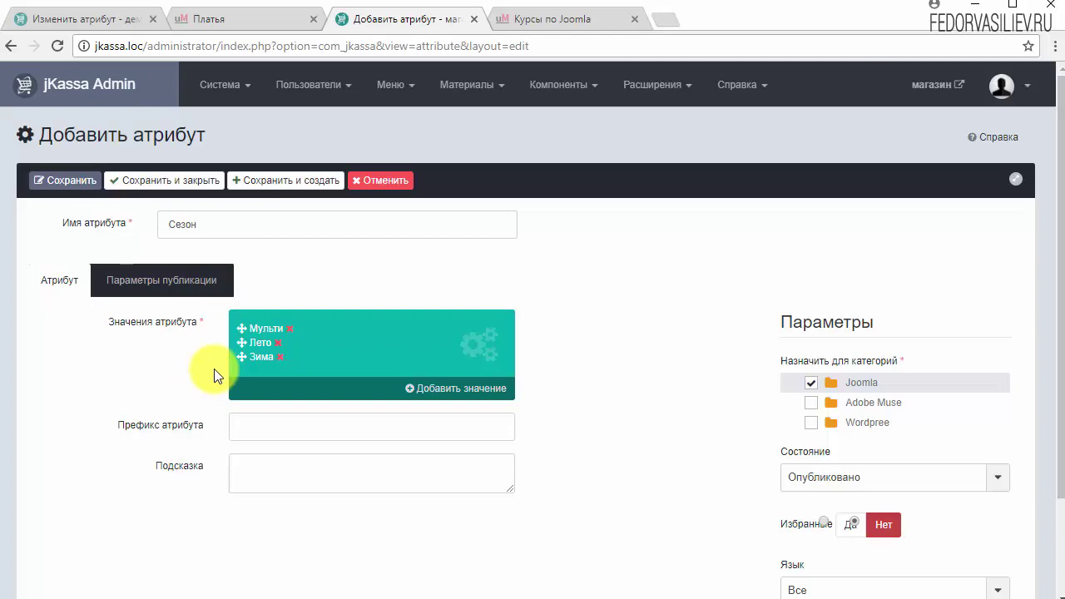
click(158, 181)
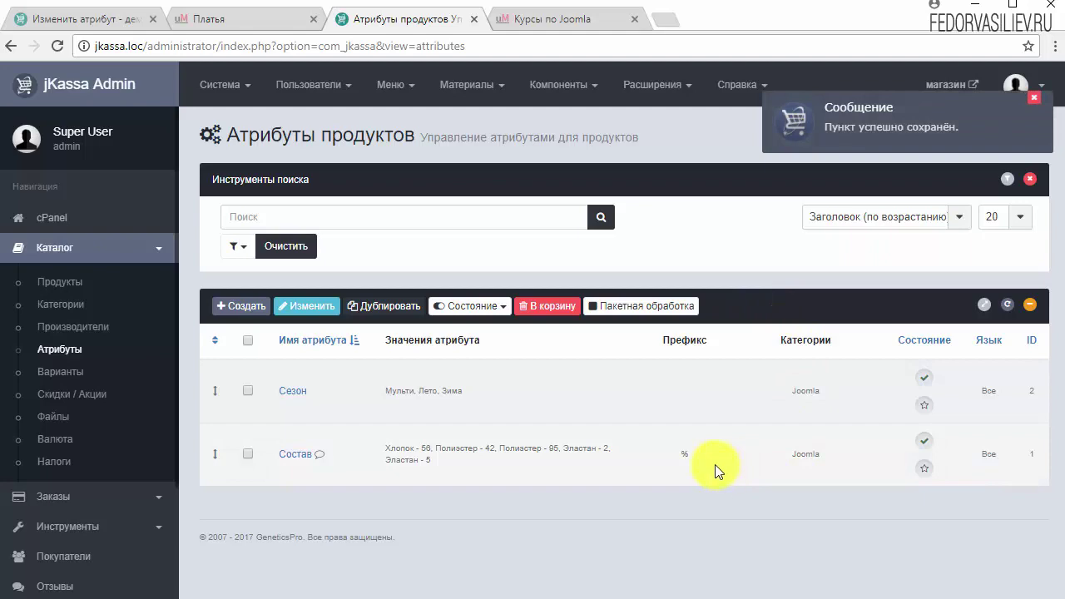
Step: Review the list of attribute filters on the demo store's dresses page and return to the shop admin
click(517, 24)
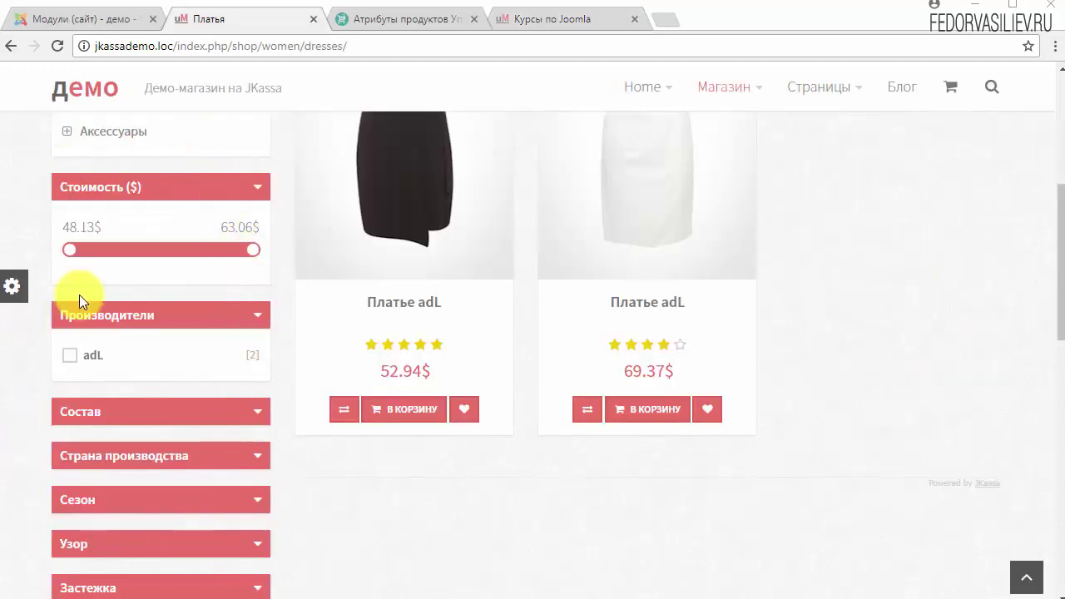
scroll(92, 287, down, 3)
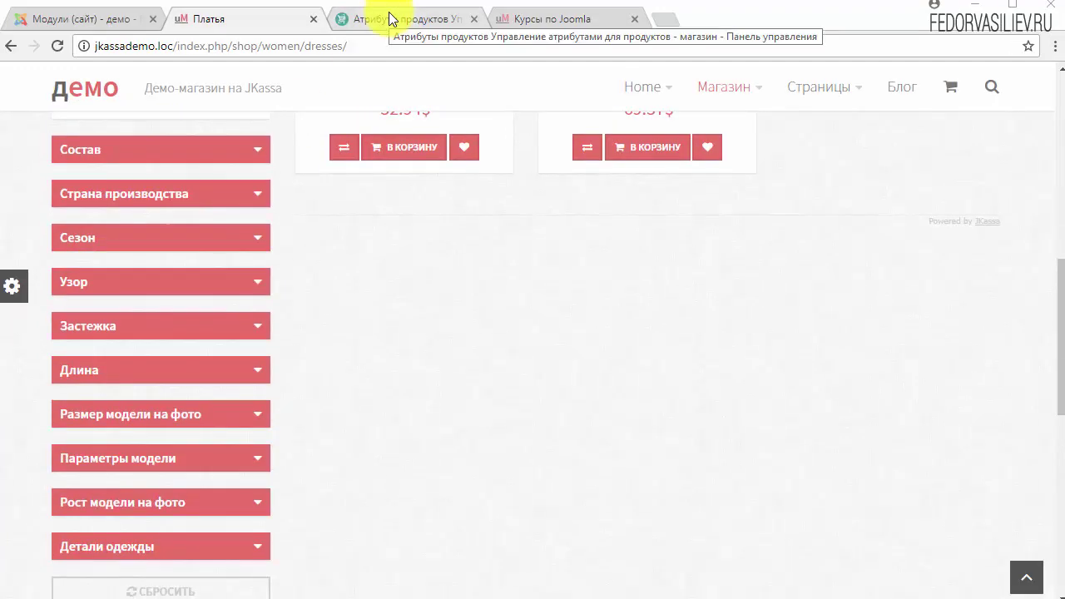
click(436, 20)
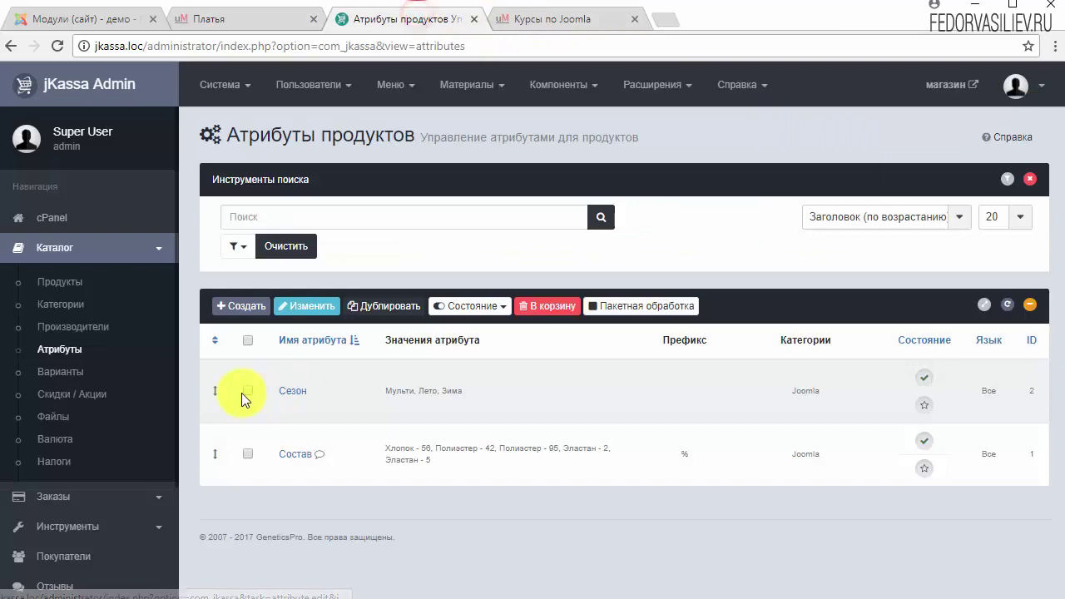
Step: Find the JKassa.Filter module among JKassa's available extensions and install it
scroll(150, 399, down, 1)
click(88, 431)
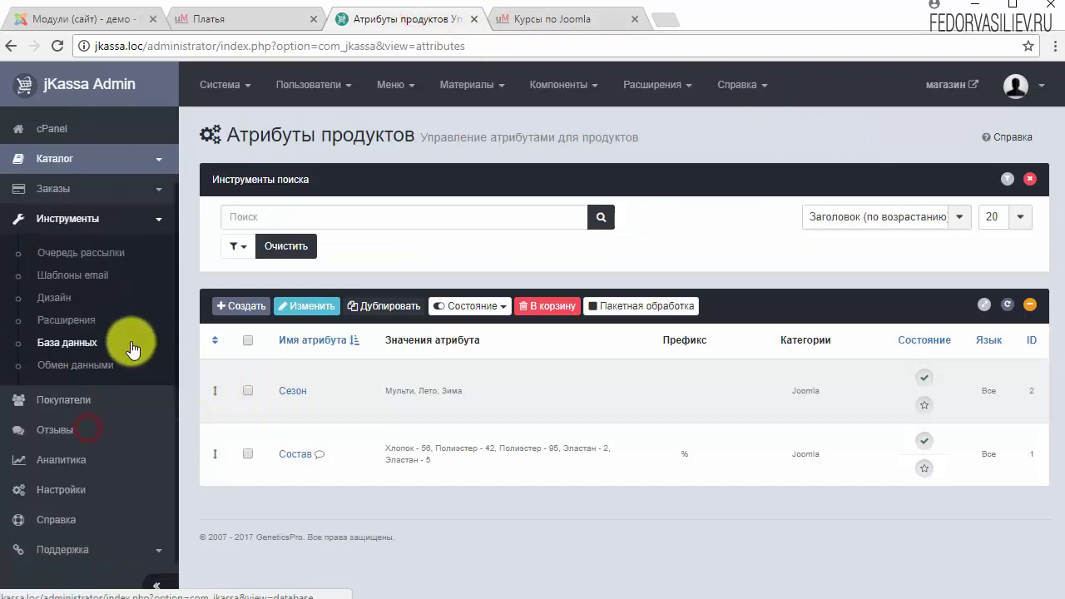
click(66, 319)
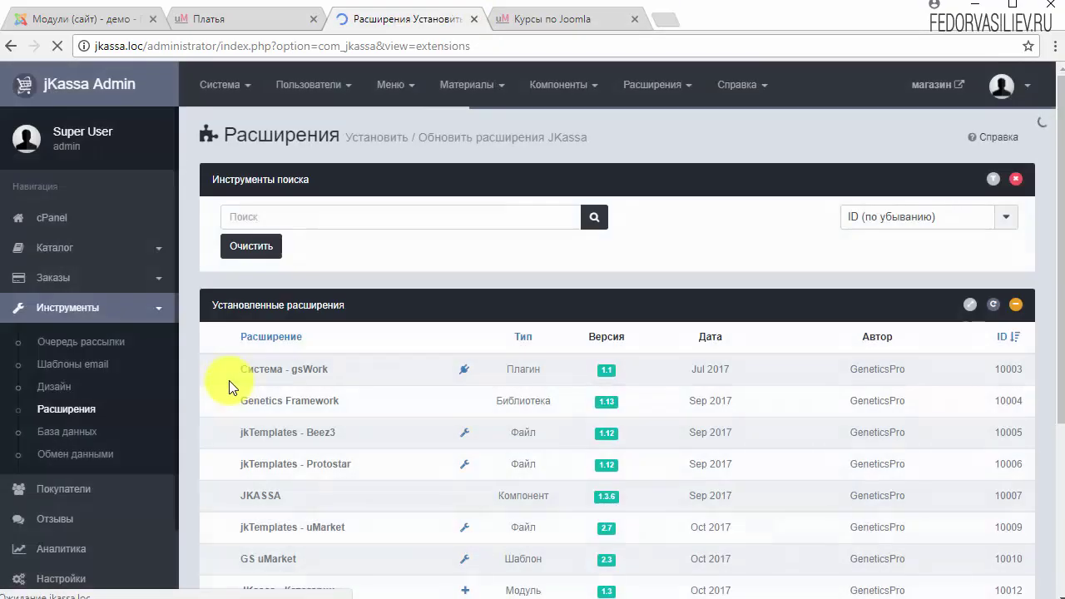
scroll(388, 344, down, 6)
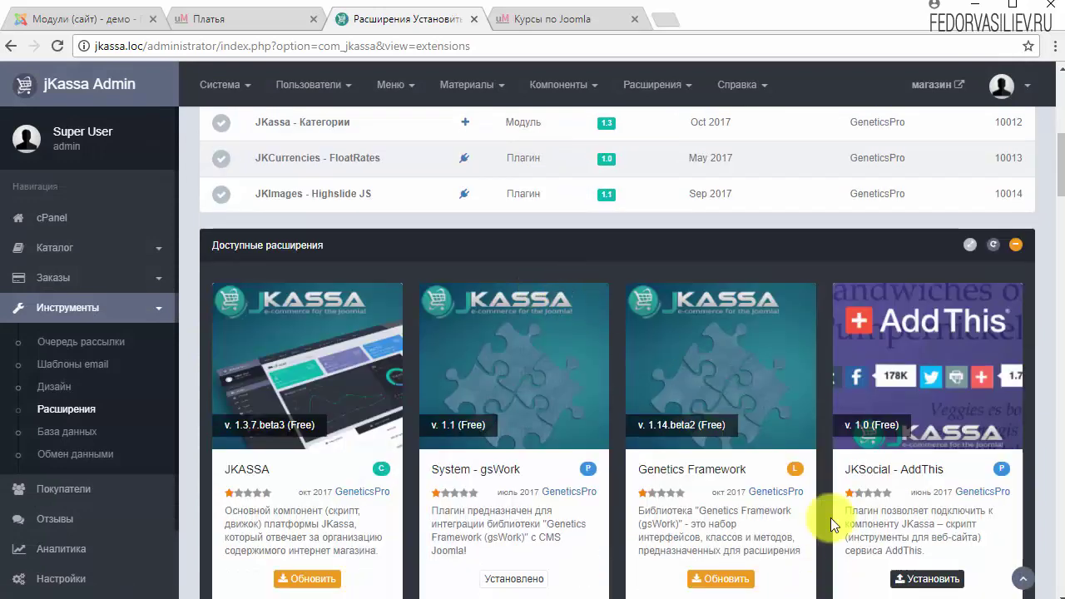
scroll(830, 518, down, 1)
scroll(879, 463, down, 8)
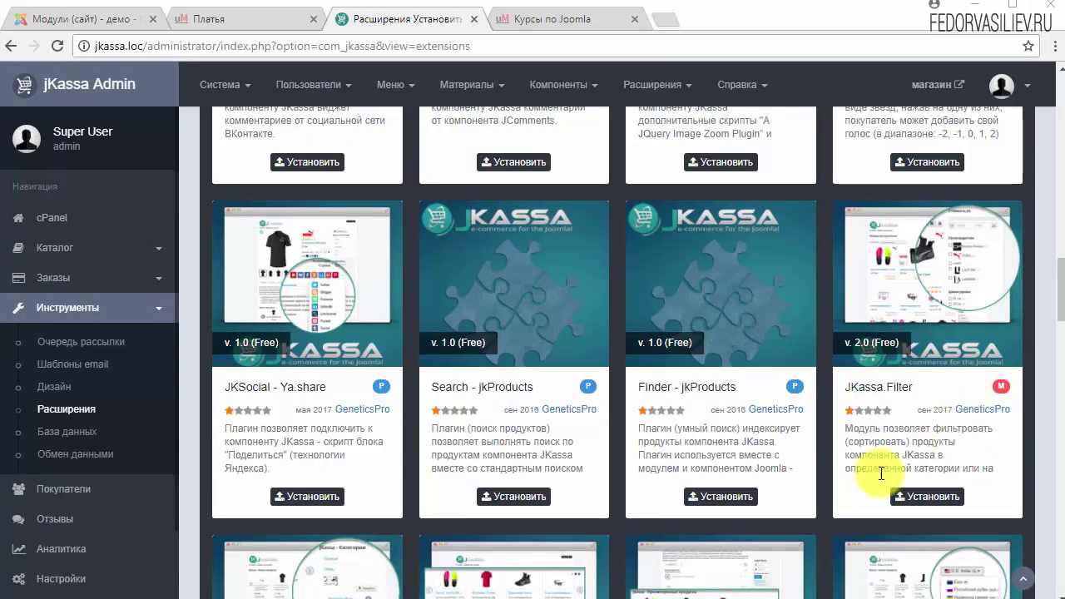
click(921, 495)
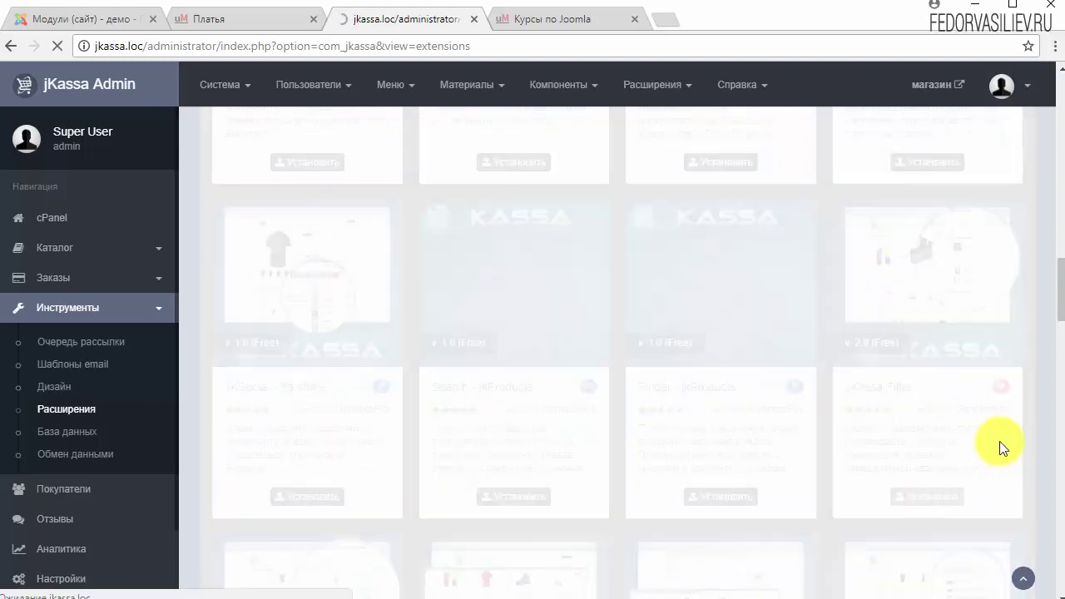
Step: Check the installed extensions list for the JKassa - Фильтр продуктов module
scroll(737, 405, down, 1)
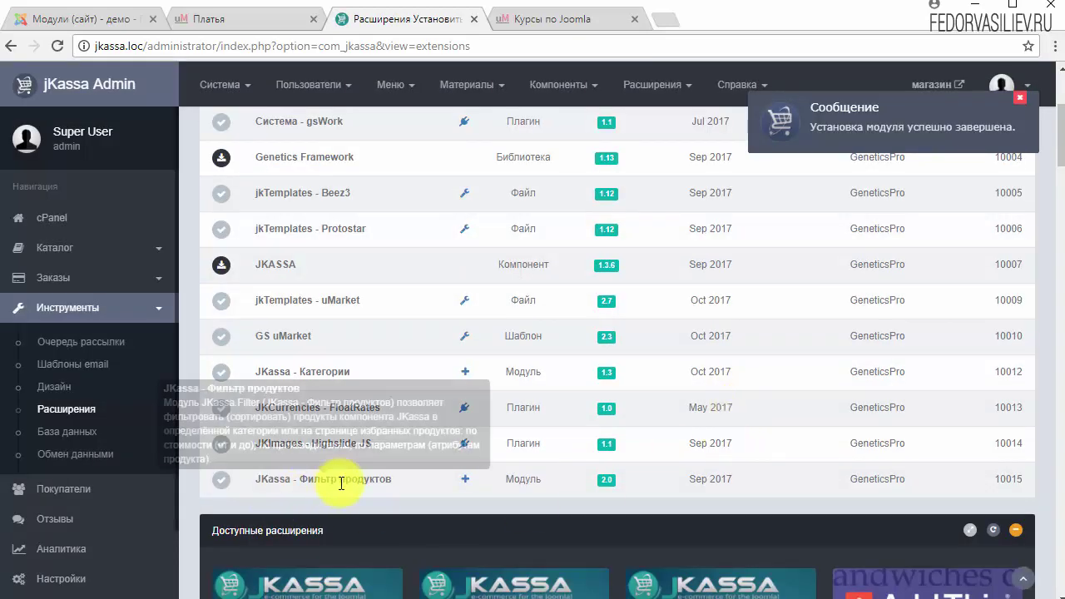
drag(396, 479, 302, 481)
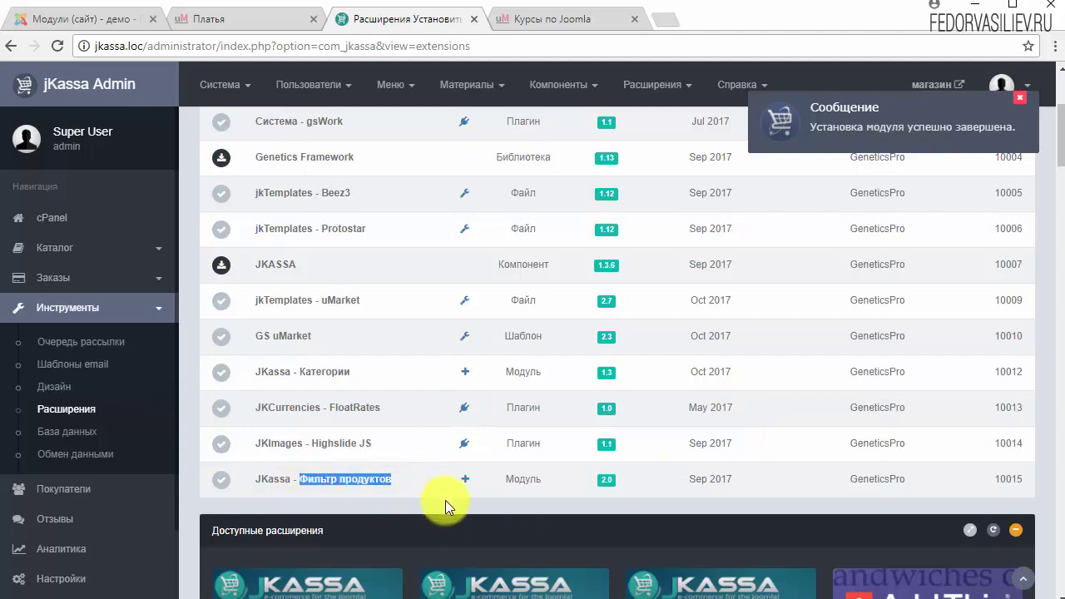
scroll(440, 374, up, 3)
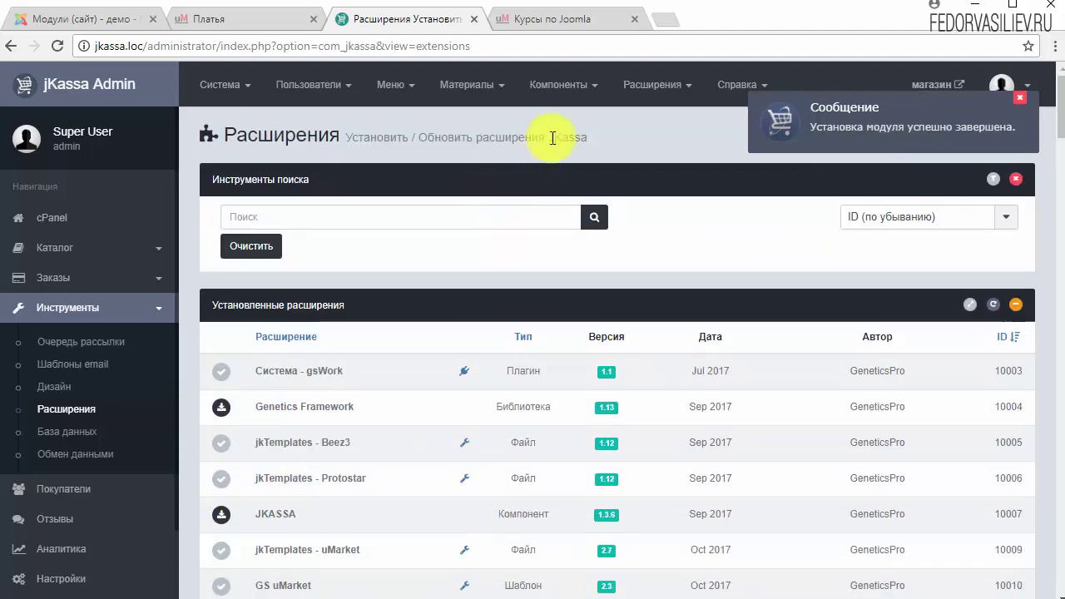
Step: Open the JKassa - Фильтр продуктов module from the site modules and set its state to Опубликовано
click(663, 85)
click(670, 156)
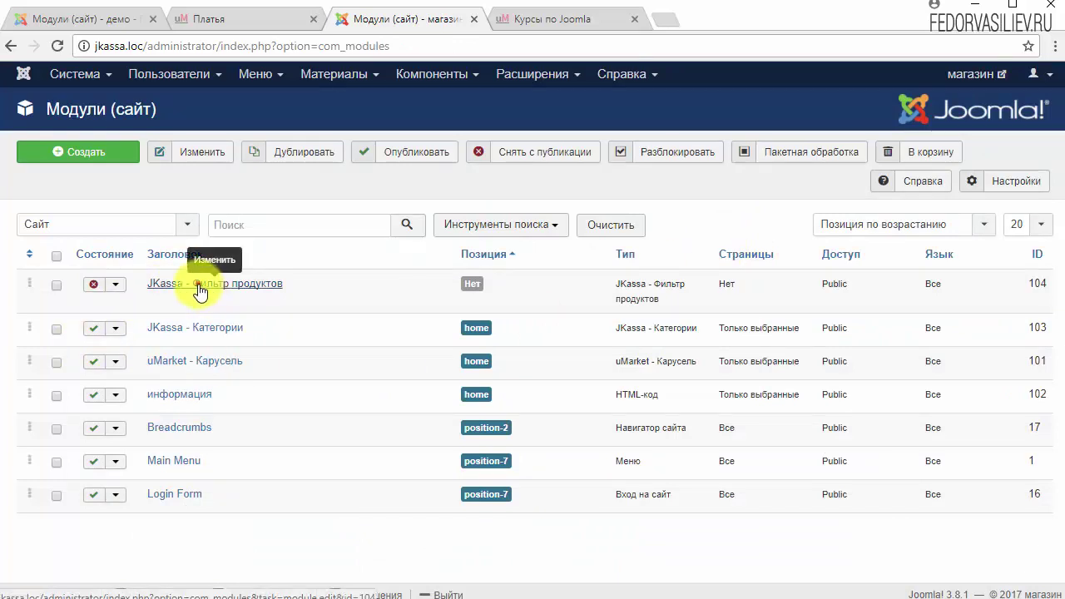
click(268, 284)
click(897, 419)
click(903, 436)
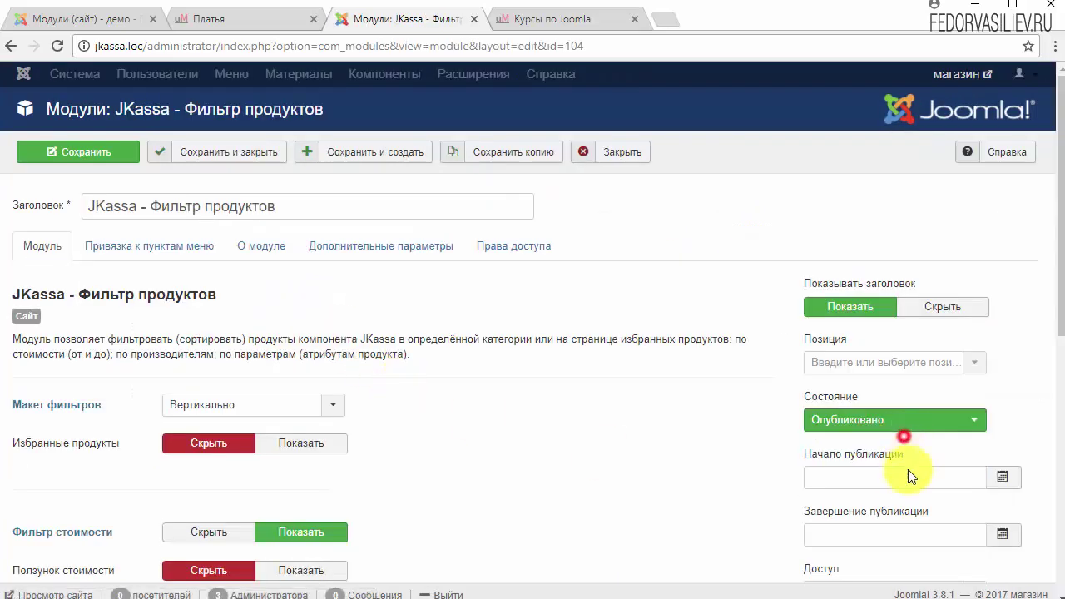
Step: Assign the product filter module to the position Слева [position-8]
click(981, 362)
scroll(994, 366, down, 1)
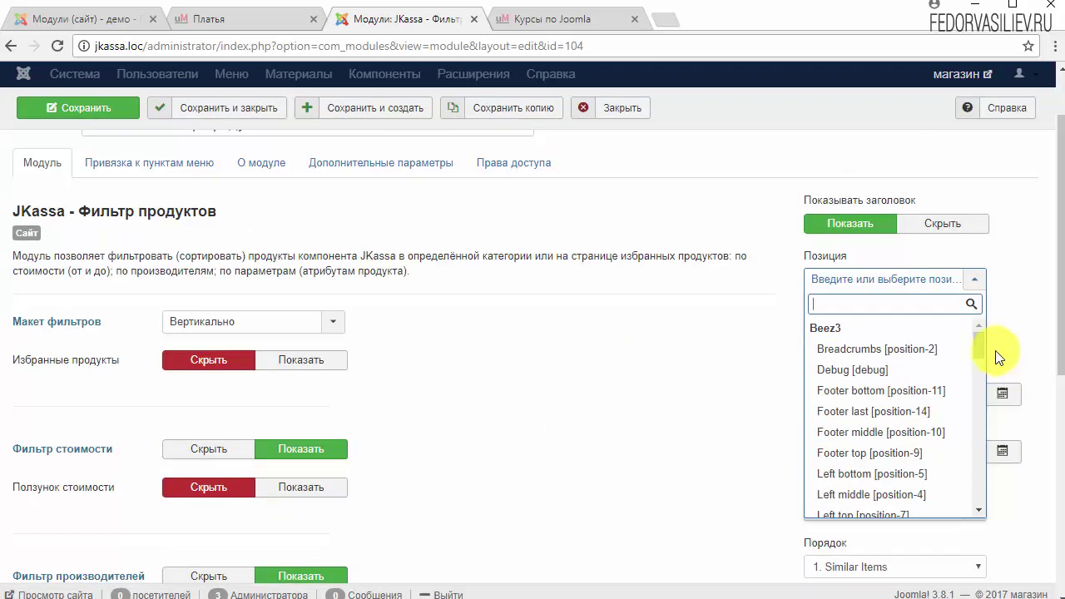
drag(977, 342, 910, 444)
click(837, 450)
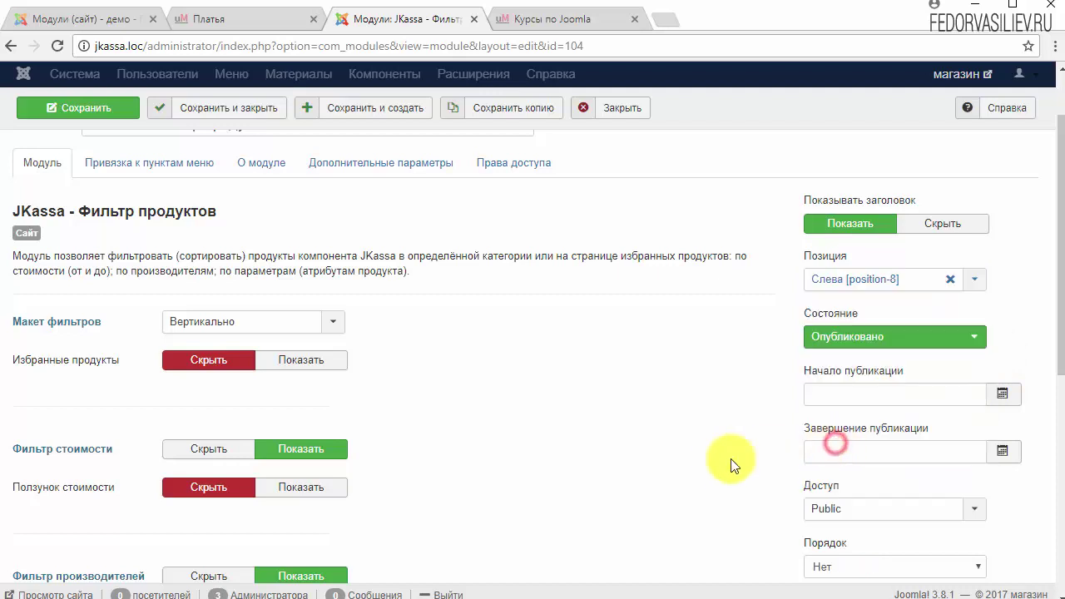
Step: Restrict the filter module's menu assignment to specified pages, with only Курсы по Joomla selected
scroll(375, 372, up, 1)
click(140, 249)
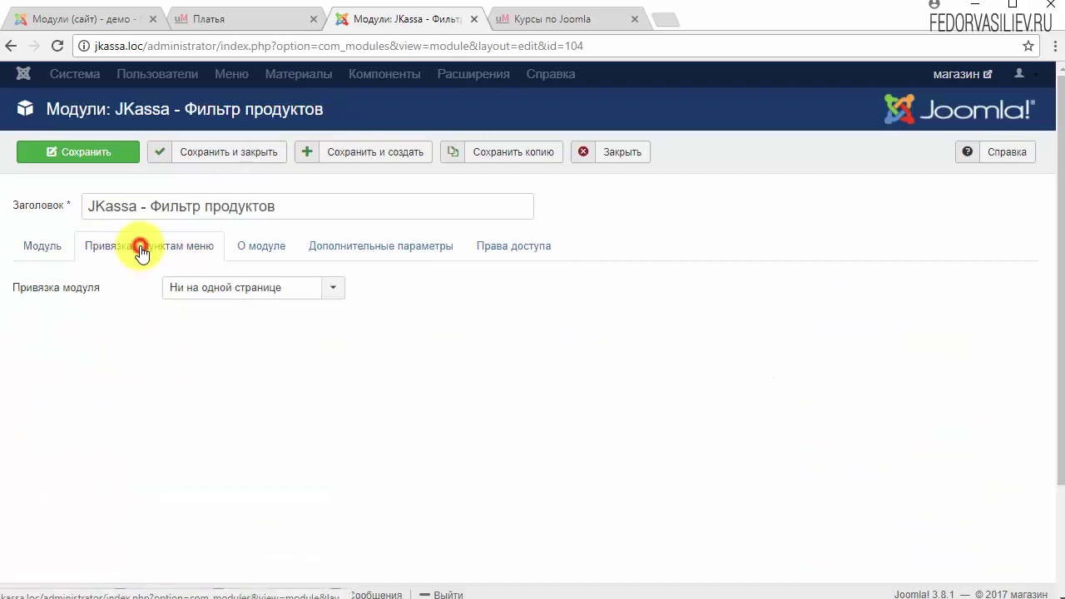
click(208, 285)
click(230, 351)
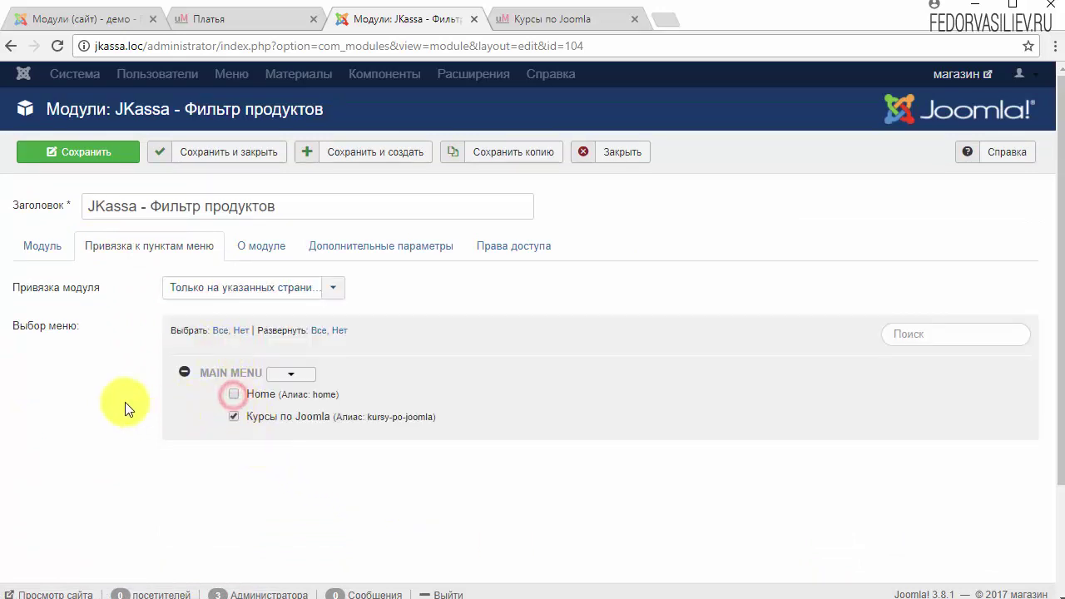
Step: Set the module's Макет фильтров to Аккордеон and Ползунок стоимости to Показать
click(263, 247)
scroll(489, 340, down, 3)
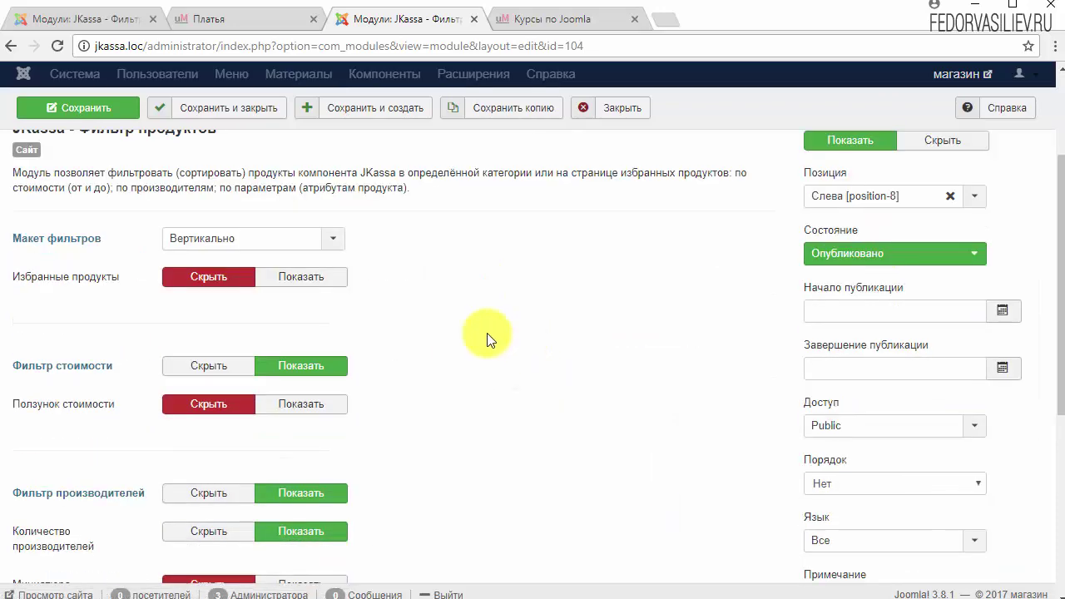
click(209, 241)
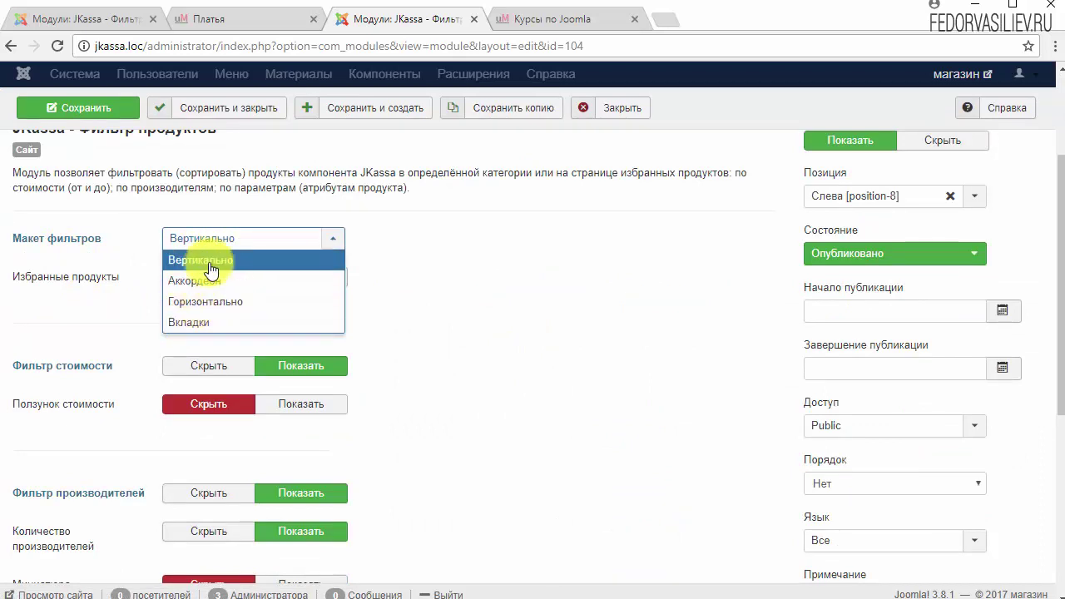
click(192, 281)
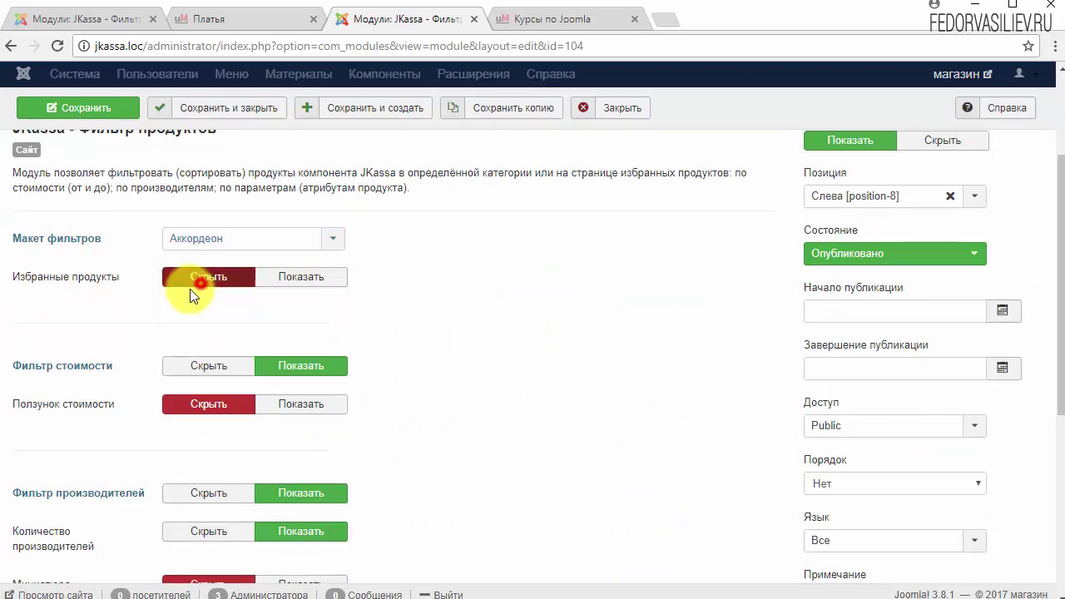
click(265, 406)
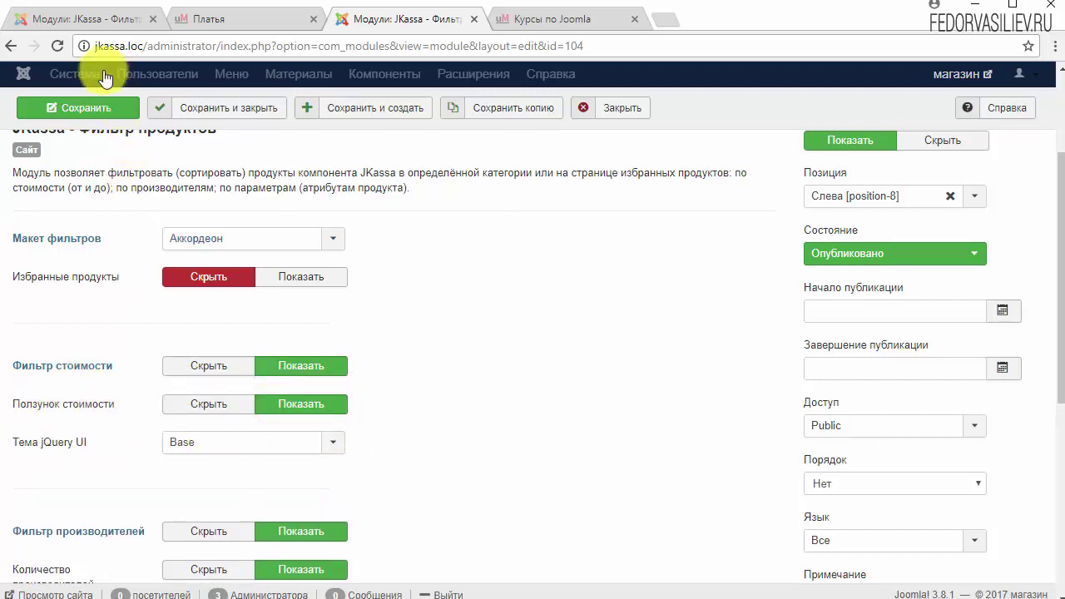
Step: Try the price slider on the demo shop's dresses page, and return to the filter module's settings
click(197, 13)
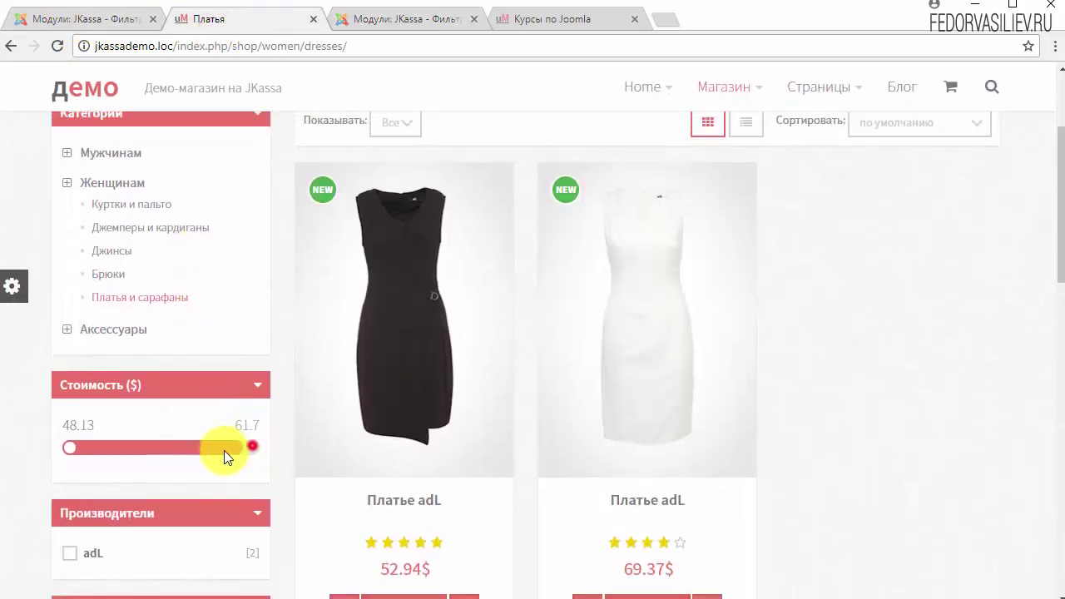
drag(191, 449, 189, 449)
click(406, 18)
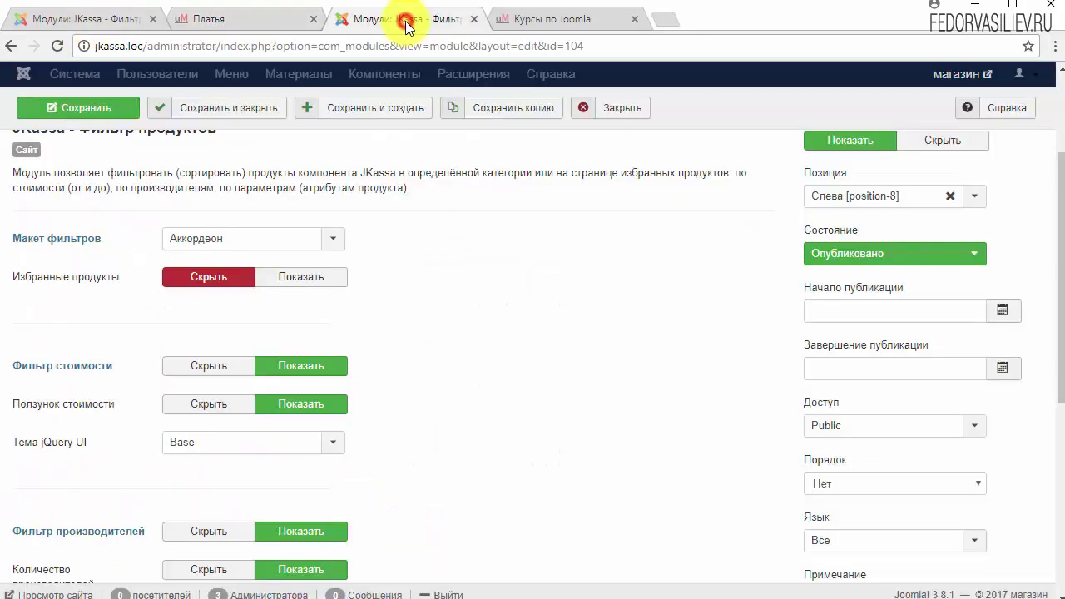
Step: Set the filter module's Кнопка 'Сбросить' option to Показать
scroll(1054, 403, down, 2)
scroll(1054, 404, down, 3)
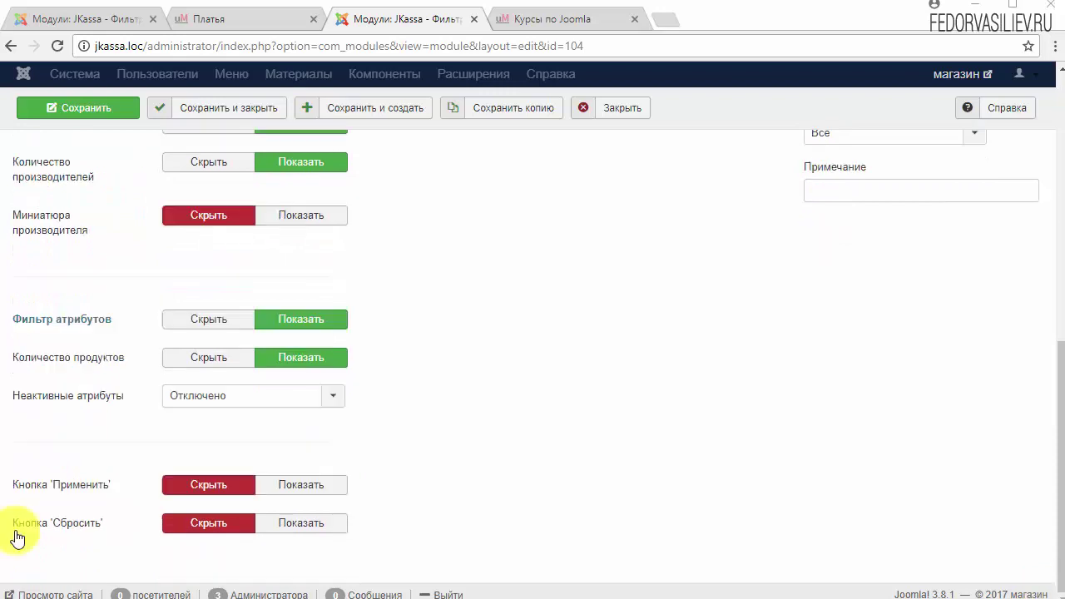
mouse_move(17, 533)
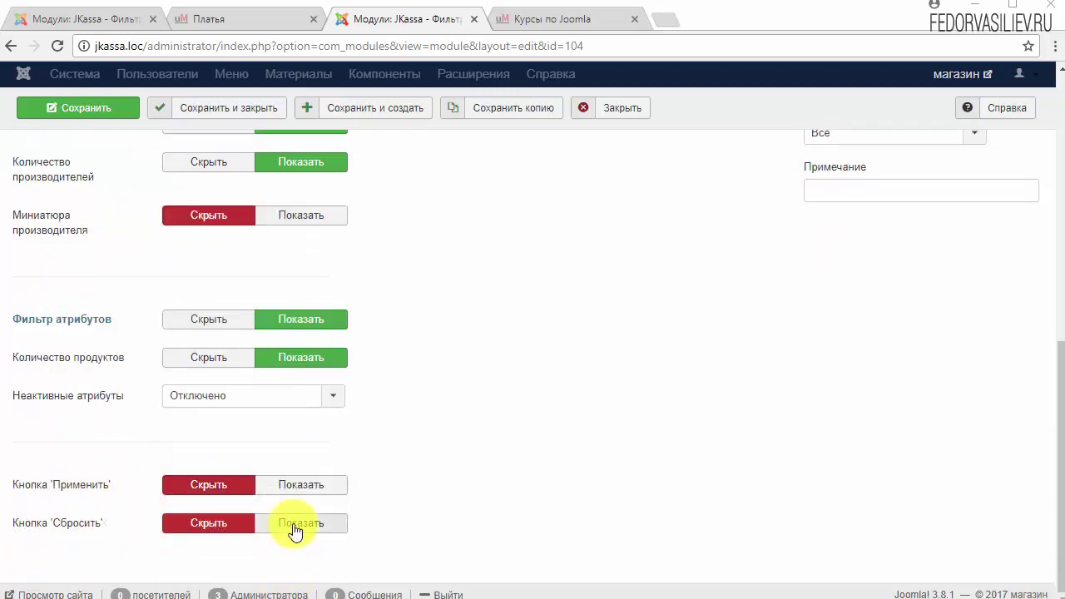
click(295, 524)
scroll(527, 485, up, 8)
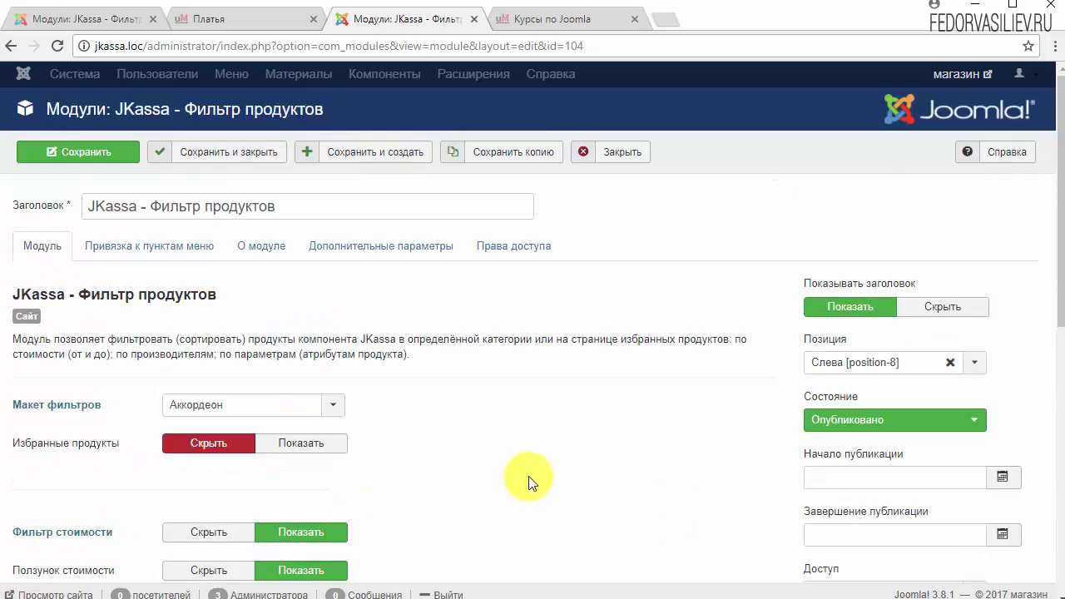
Step: Save the filter module and reload the Курсы по Joomla shop page
click(117, 158)
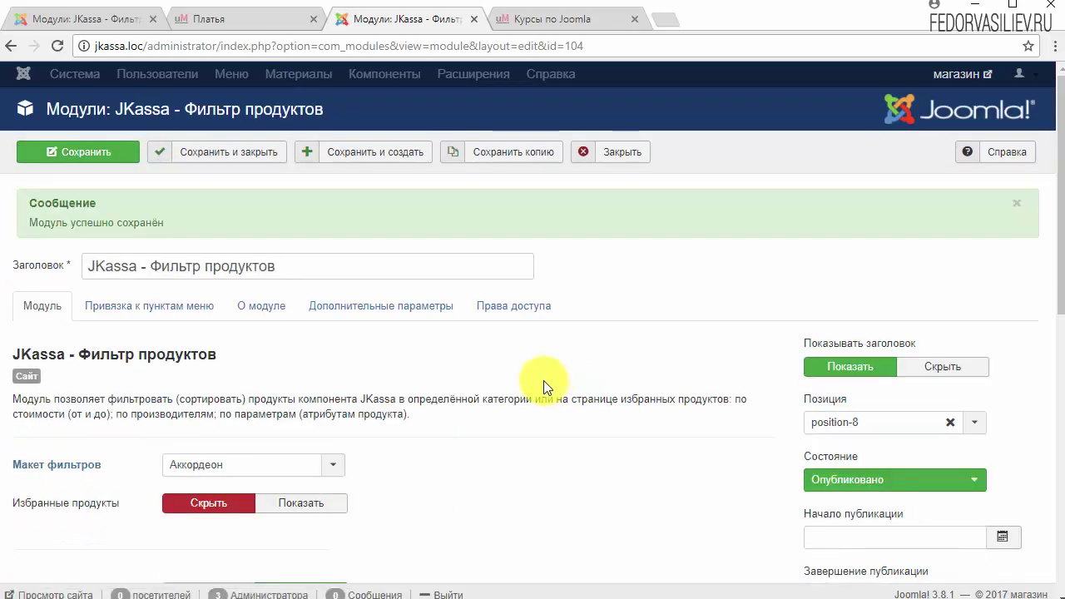
key(ctrl+Tab)
click(58, 46)
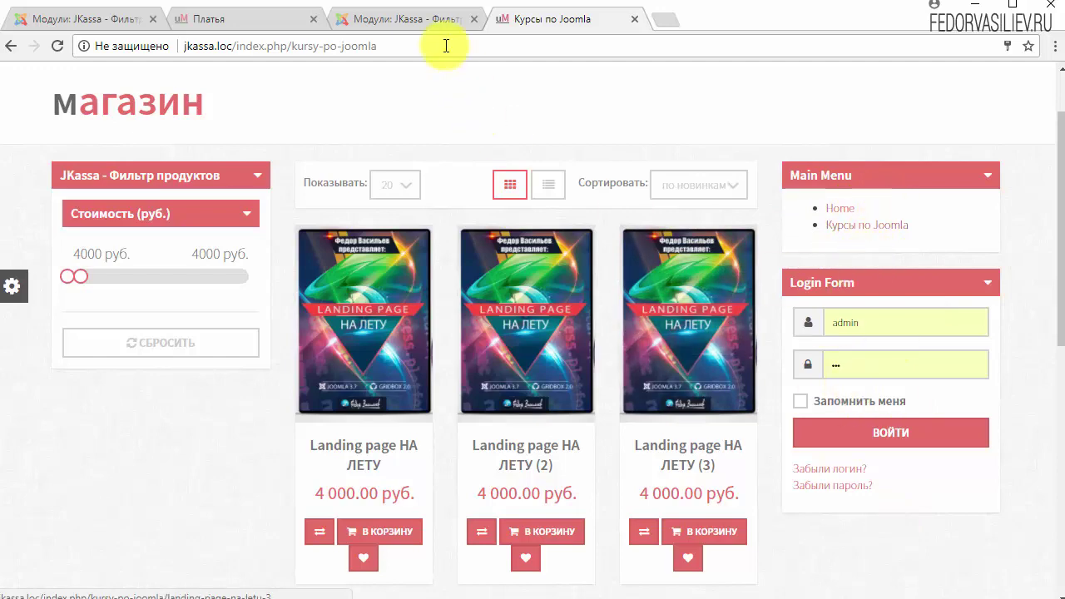
Step: Close the filter module and unpublish the Main Menu and Login Form modules
click(419, 18)
click(594, 154)
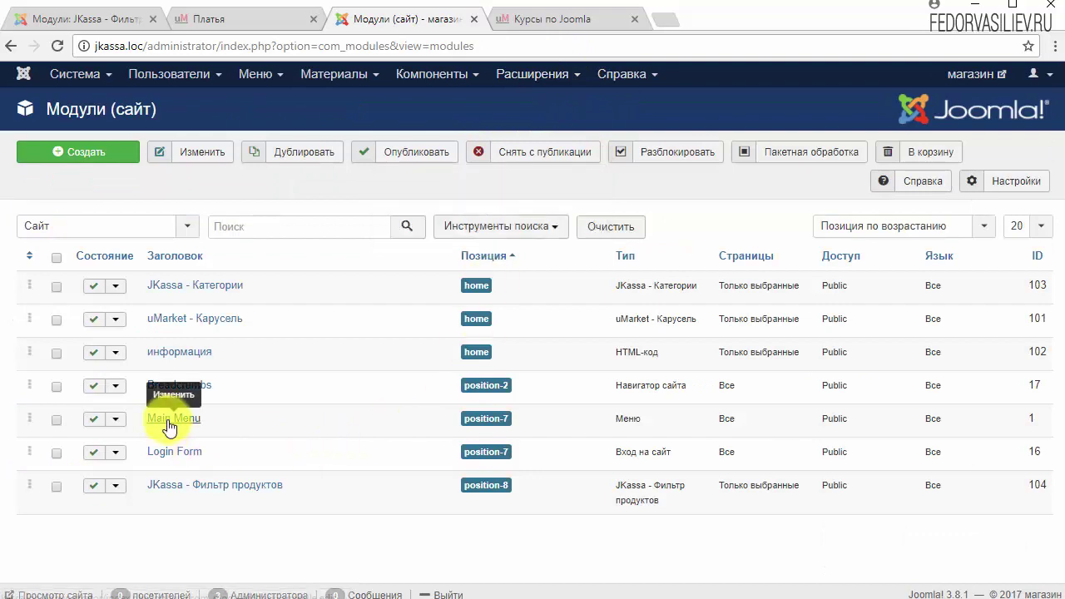
click(94, 419)
scroll(260, 412, down, 1)
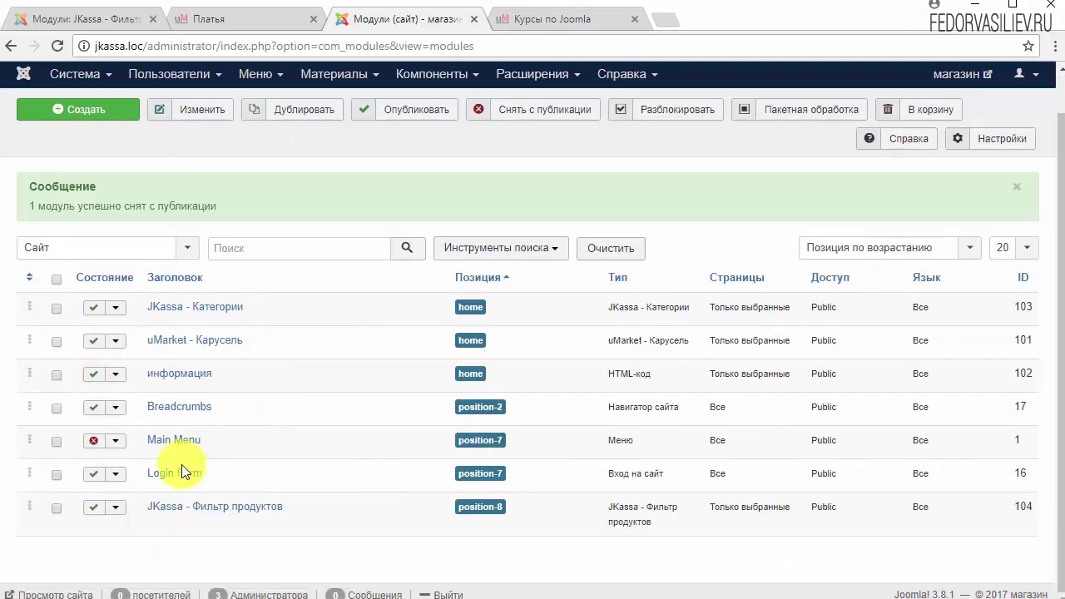
click(94, 473)
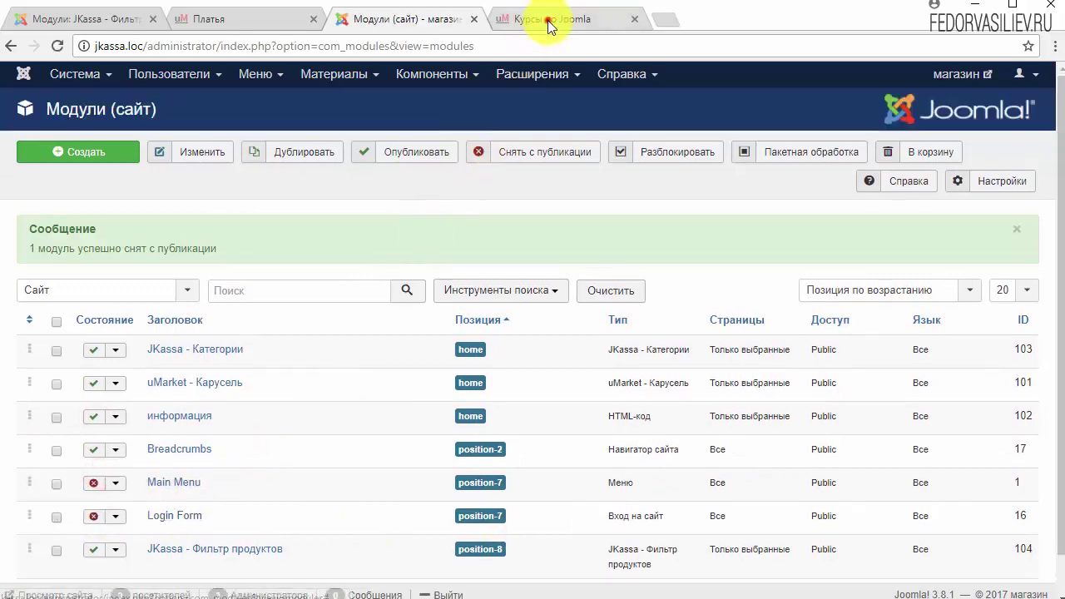
Step: Reload the Курсы по Joomla page and check its layout without the Main Menu and Login Form modules
click(547, 18)
click(56, 47)
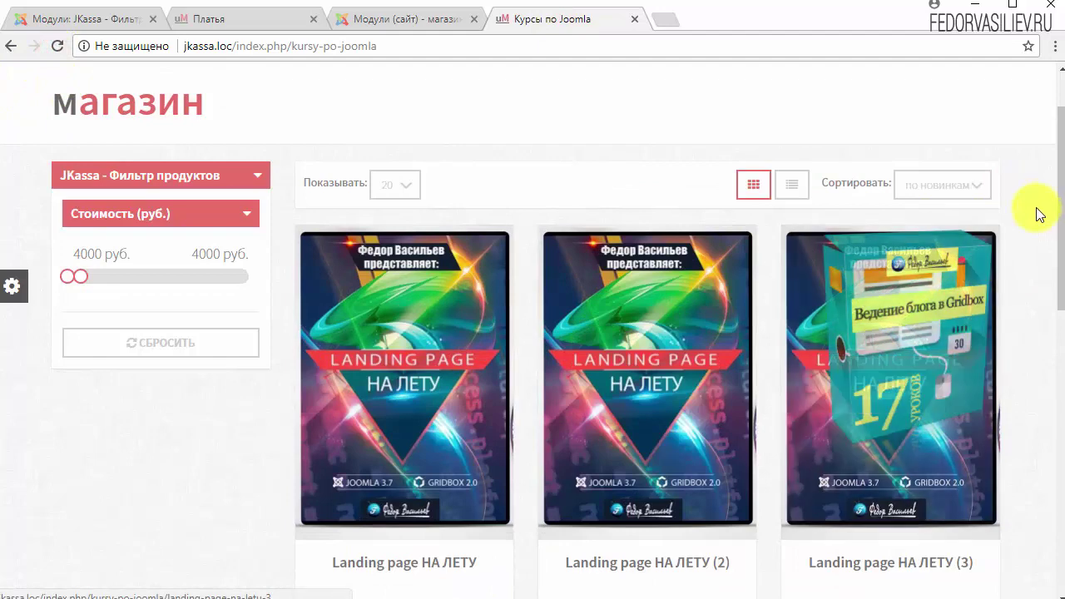
scroll(253, 338, up, 1)
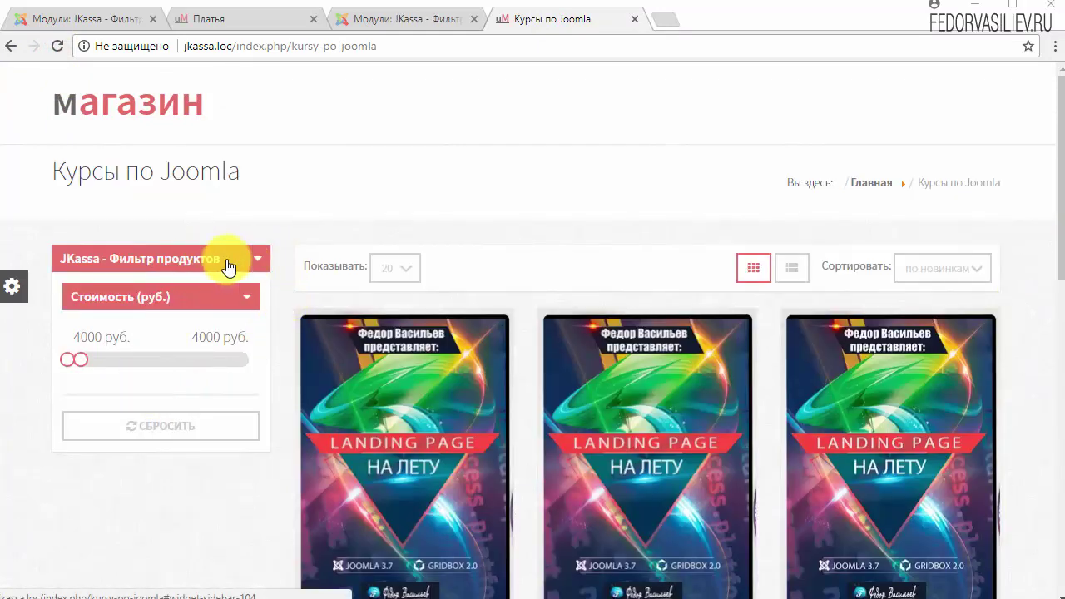
Step: Set Стиль модуля to none in the product filter module's additional parameters and save it
click(411, 27)
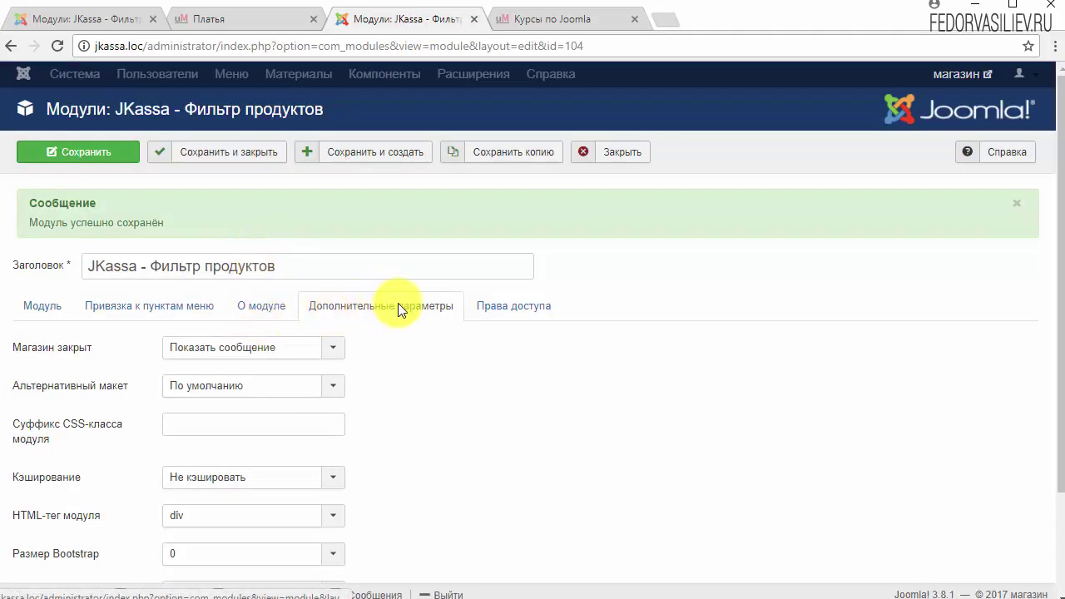
scroll(668, 388, down, 2)
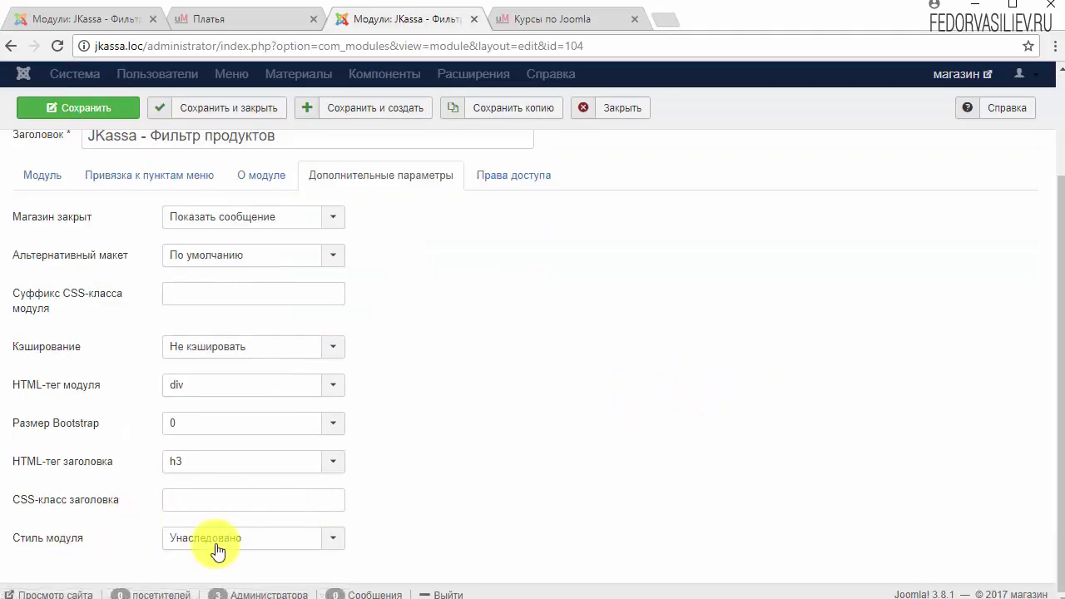
click(332, 539)
scroll(325, 508, down, 2)
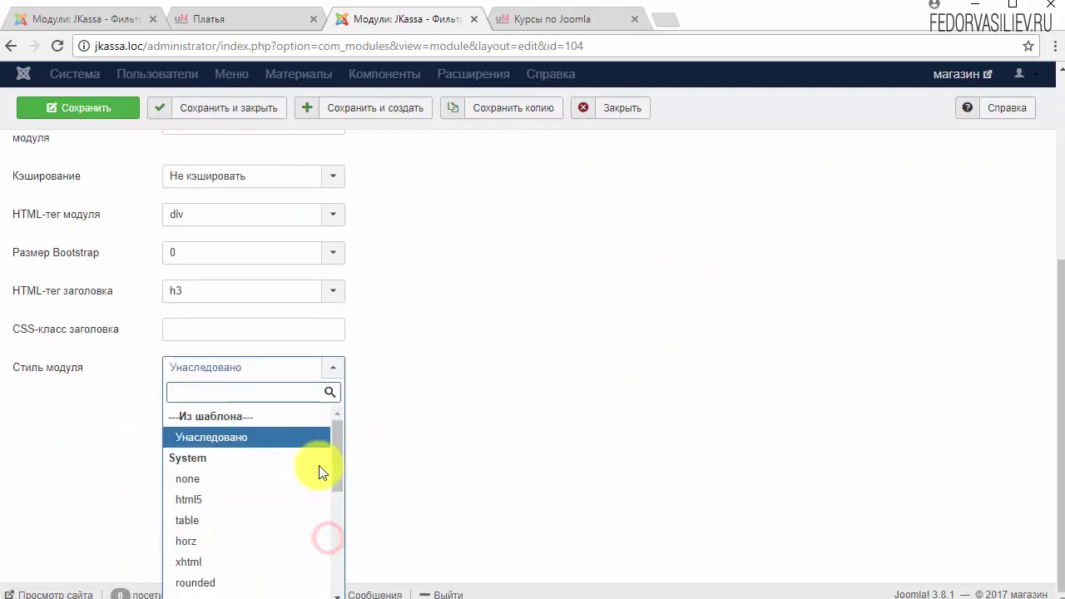
click(205, 487)
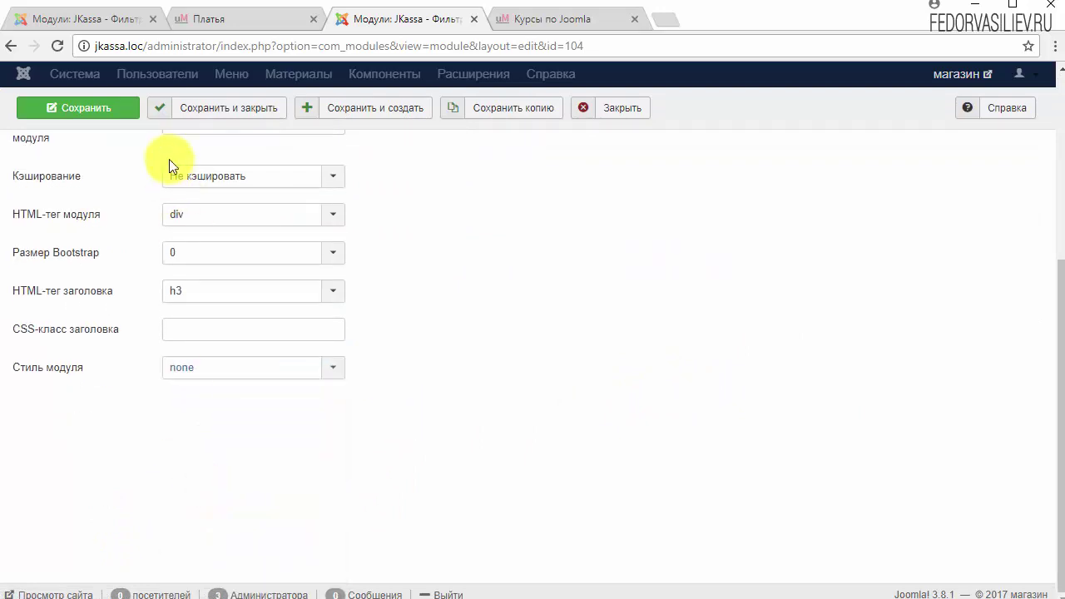
click(125, 108)
Step: Reload the Курсы по Joomla page and check how the filter appears beside the products
click(532, 27)
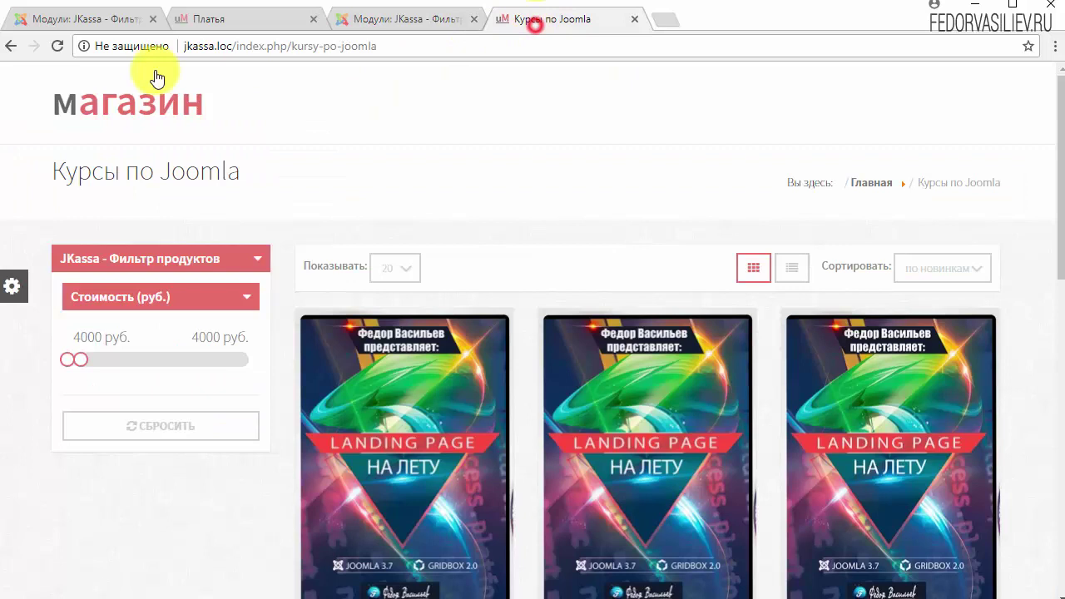
click(58, 46)
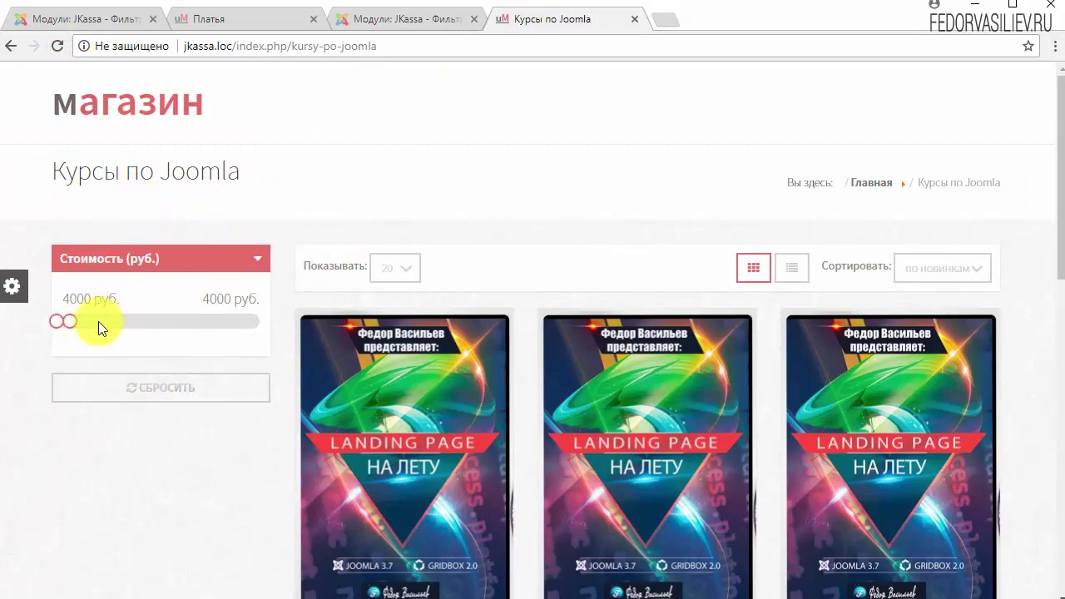
scroll(124, 333, down, 6)
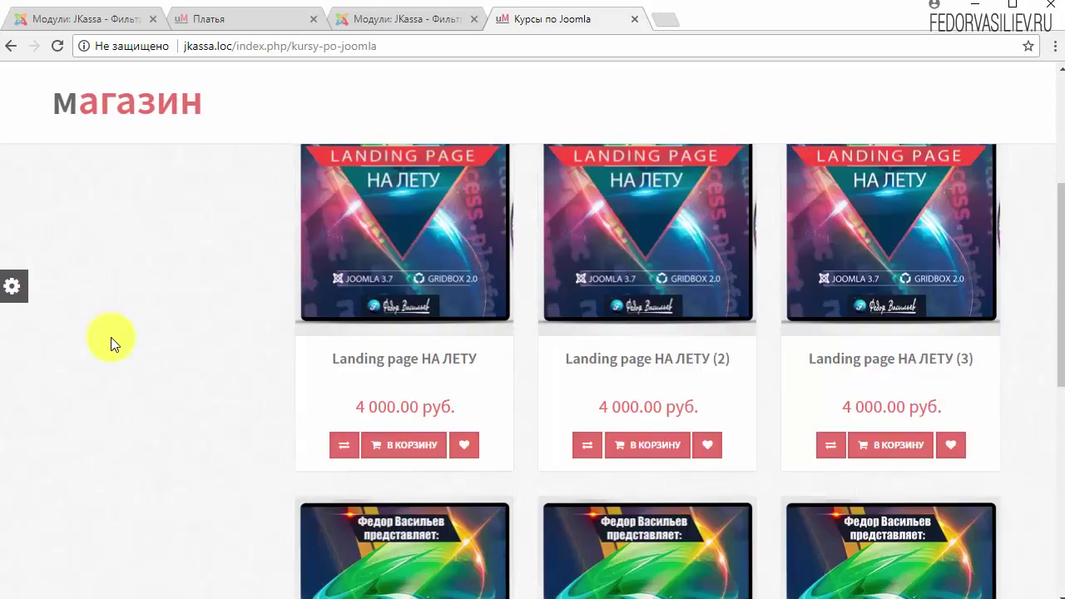
scroll(114, 344, down, 3)
scroll(114, 343, up, 8)
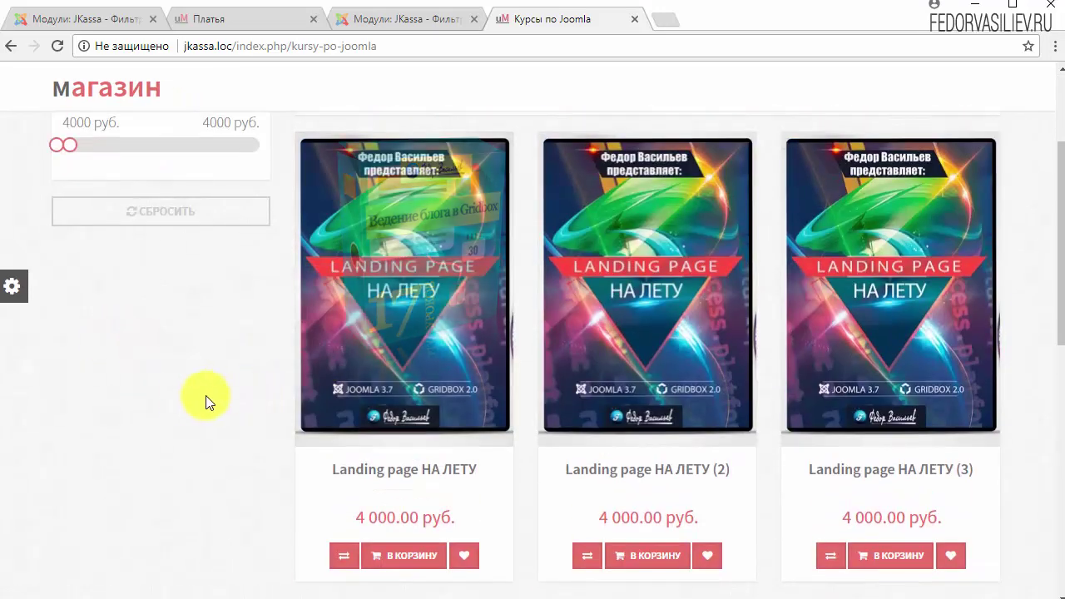
mouse_move(426, 361)
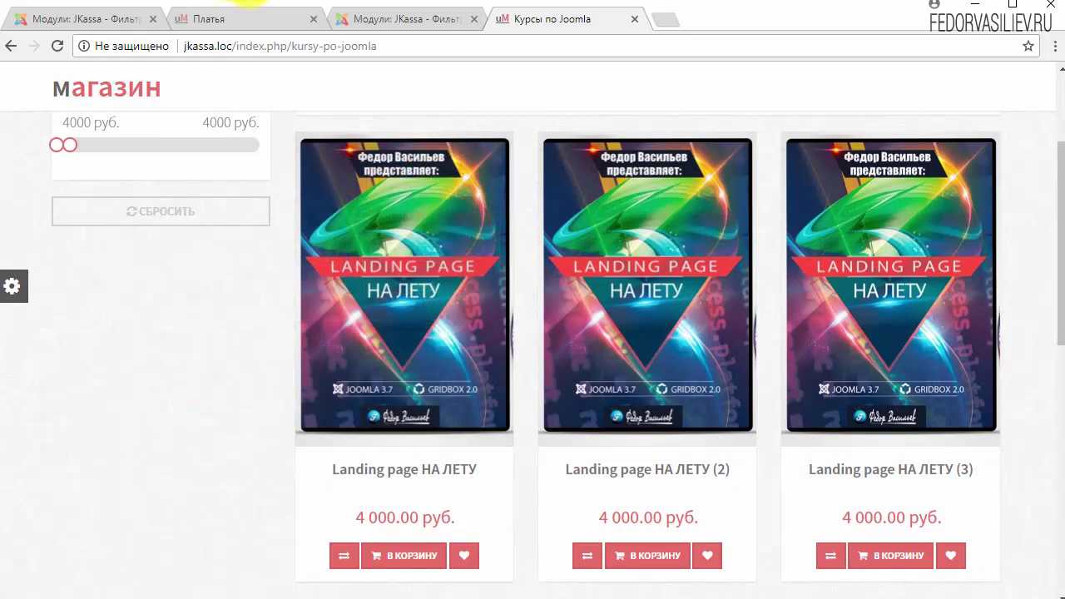
Step: Close the filter module and open the product Landing page НА ЛЕТУ from the JKassa products for editing
click(391, 18)
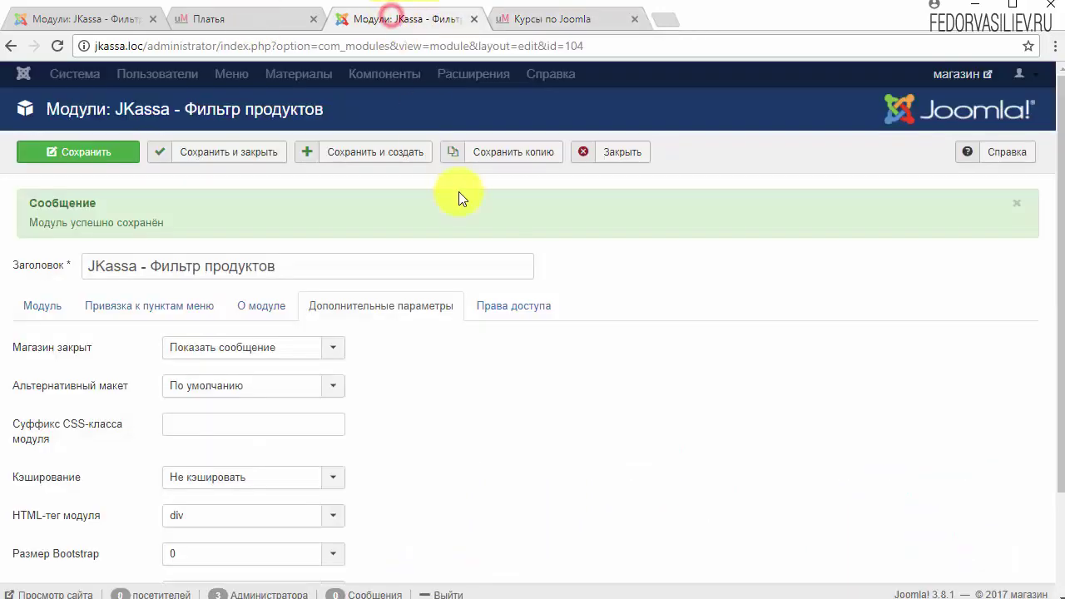
click(441, 74)
mouse_move(446, 103)
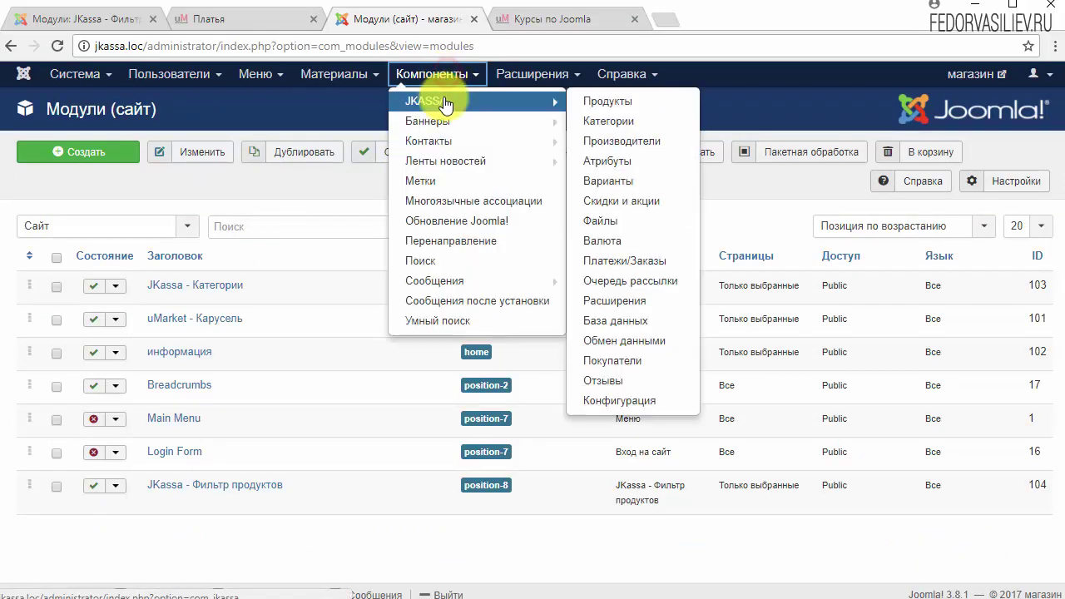
click(595, 101)
scroll(644, 238, down, 3)
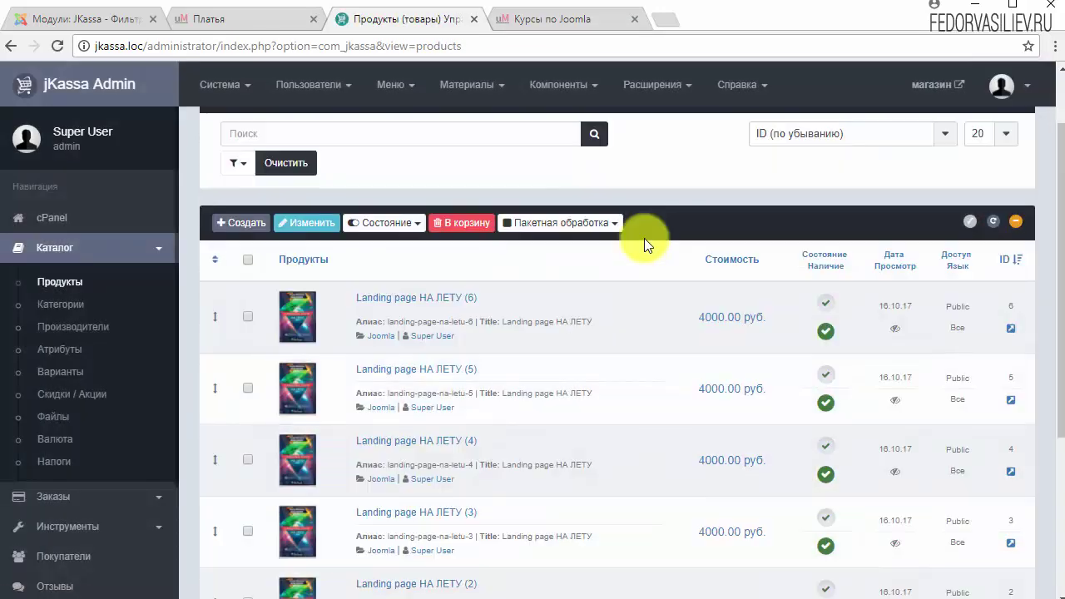
click(393, 488)
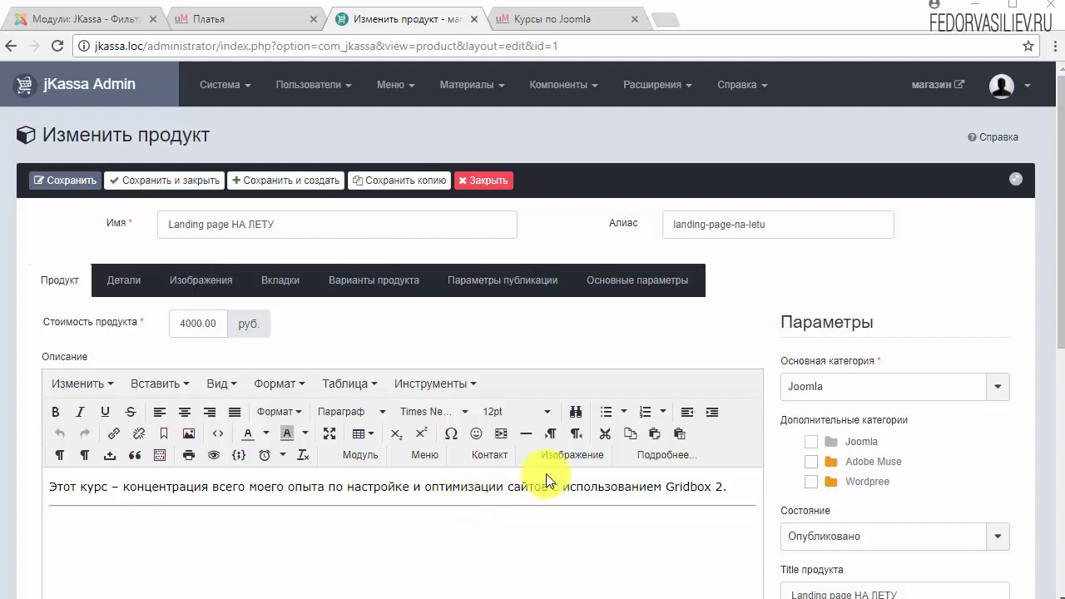
Step: Add the Состав attribute to the product's details with the values Хлопок - 56 %, Полиэстер - 42 % and Полиэстер - 95 %
click(124, 291)
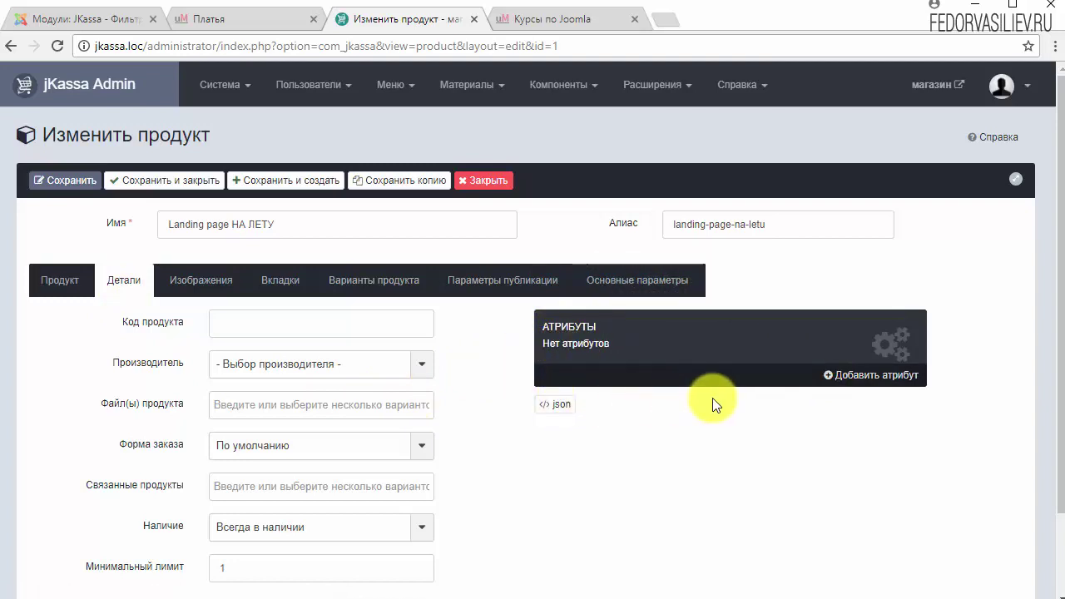
click(874, 374)
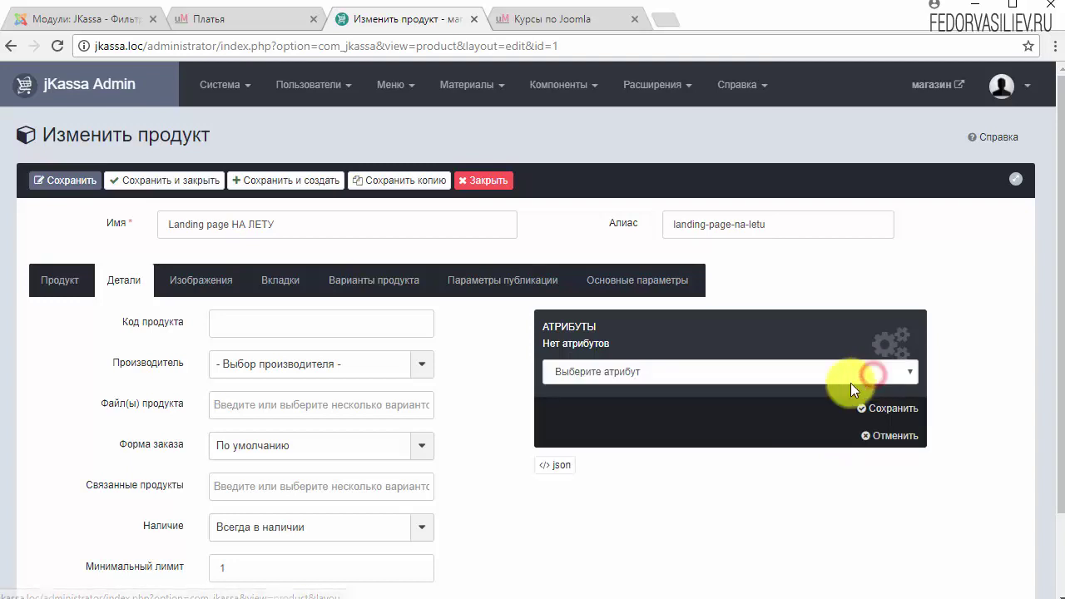
click(597, 373)
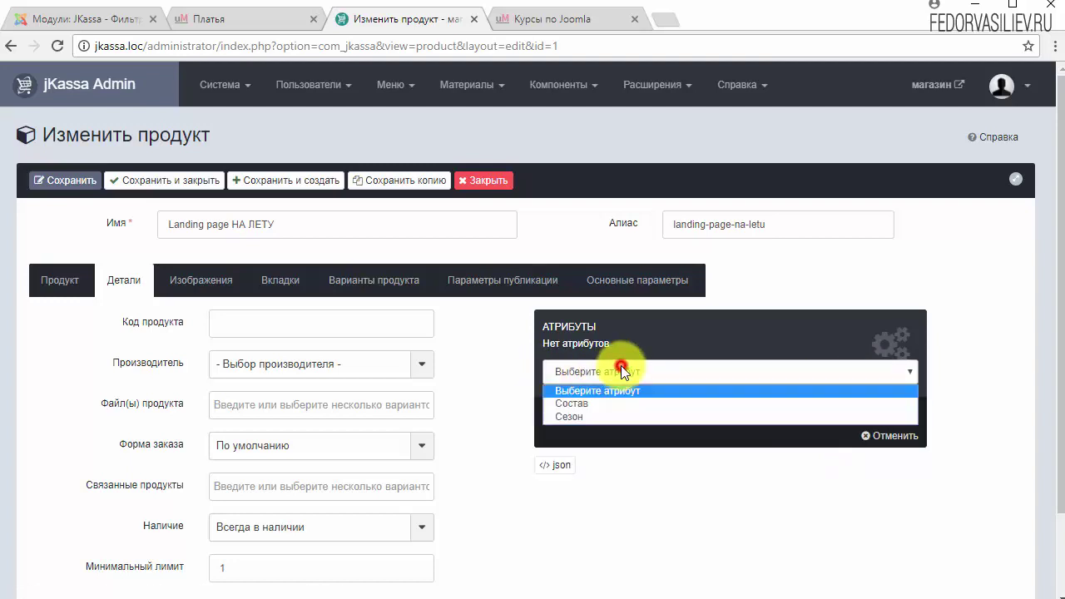
click(578, 401)
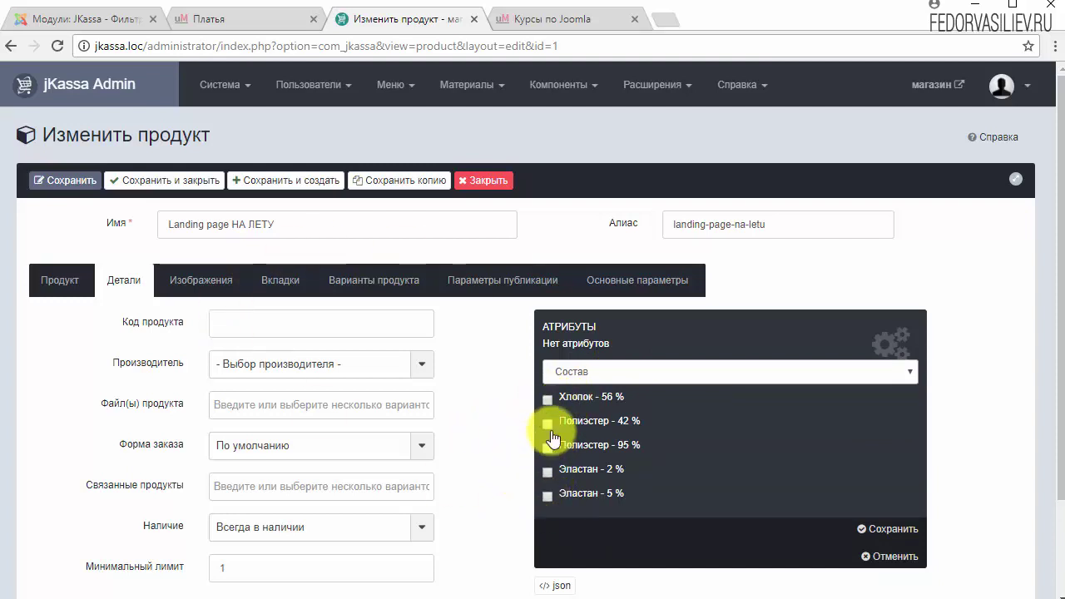
click(546, 401)
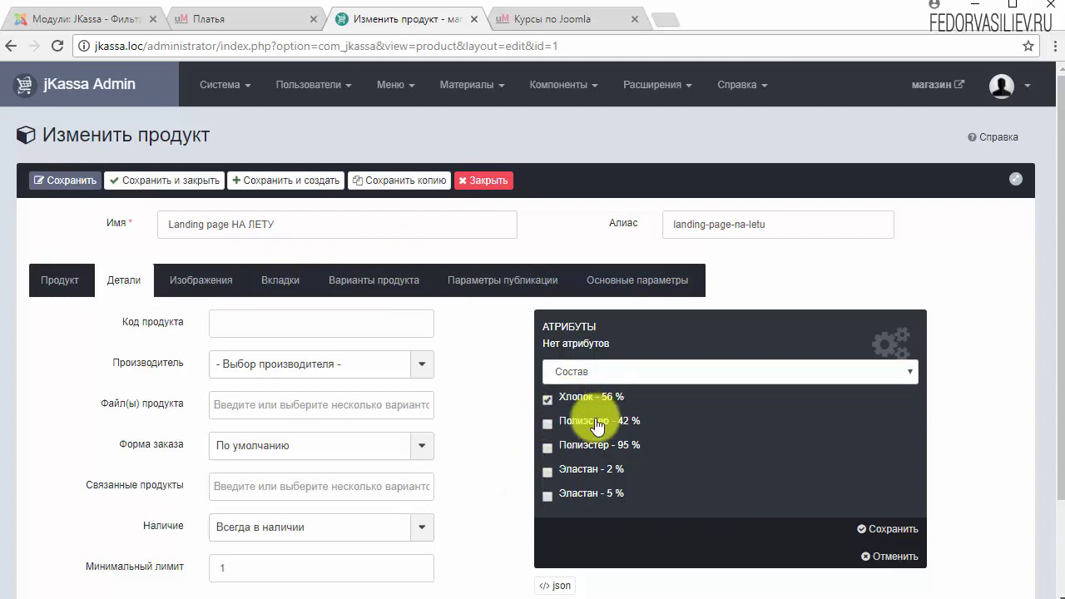
click(547, 448)
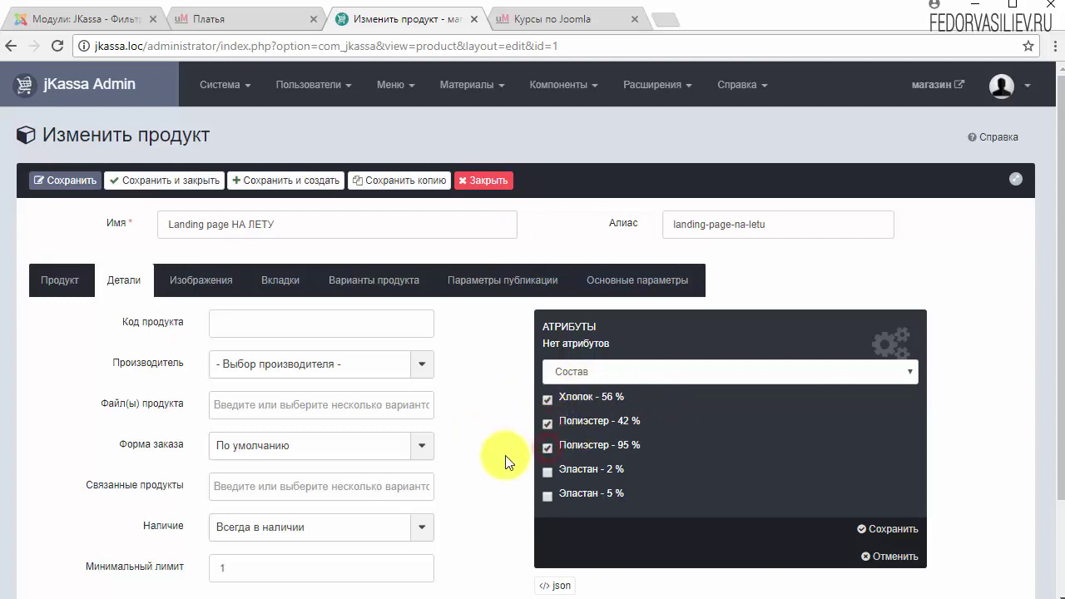
click(840, 531)
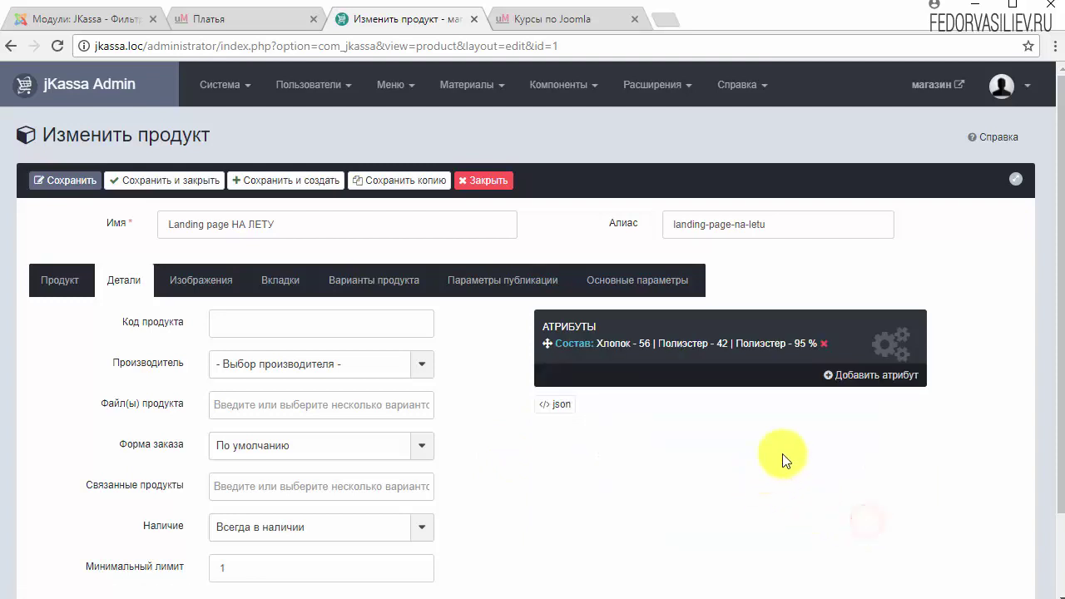
Step: Add the Сезон attribute with the value Лето to the product, and briefly view the attributes' JSON code
click(846, 386)
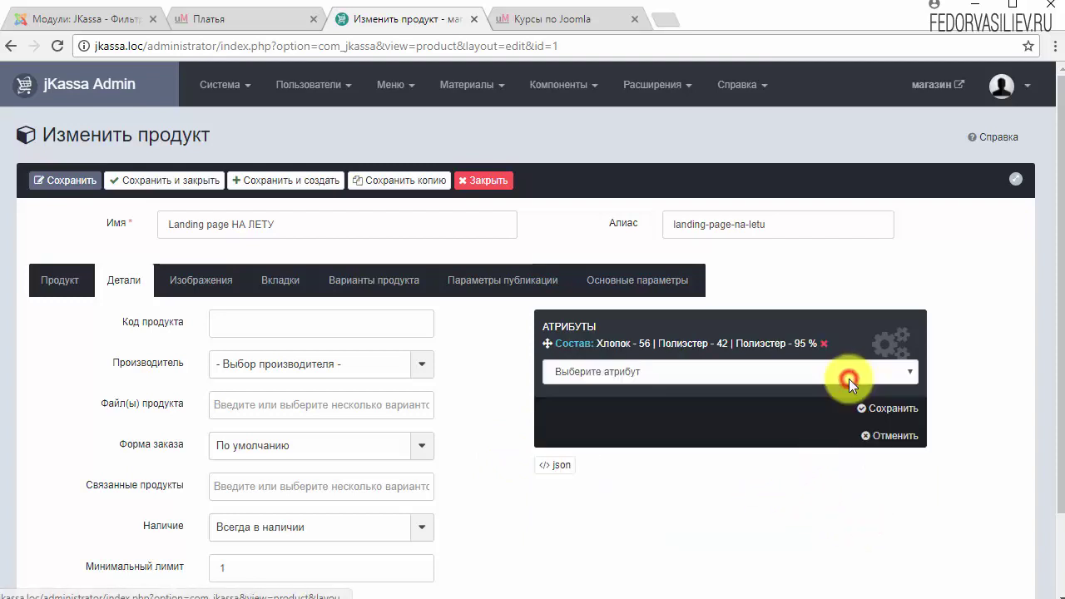
click(756, 369)
click(582, 416)
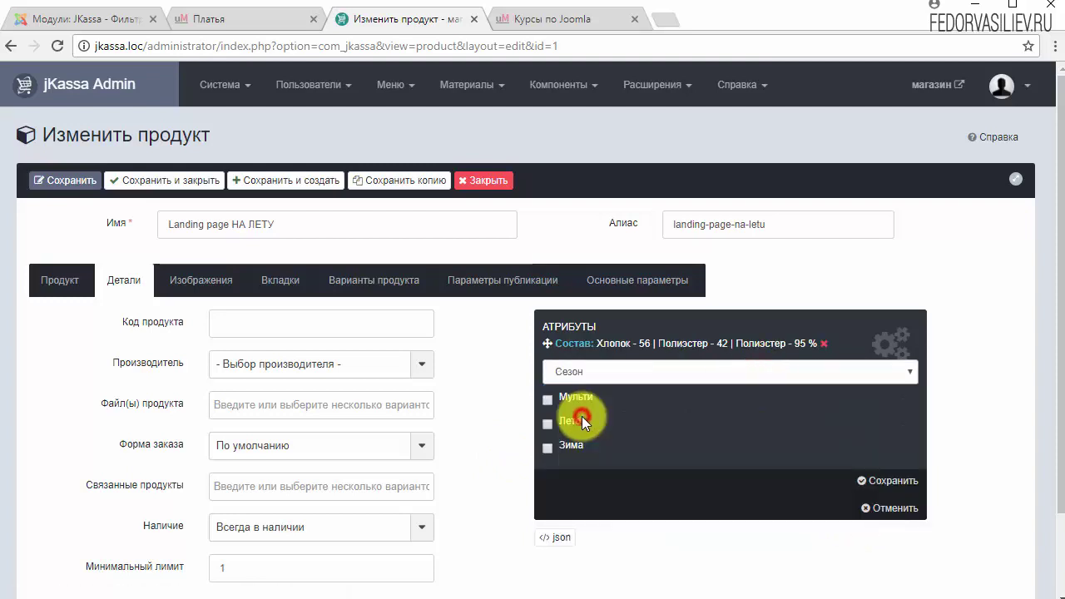
click(546, 425)
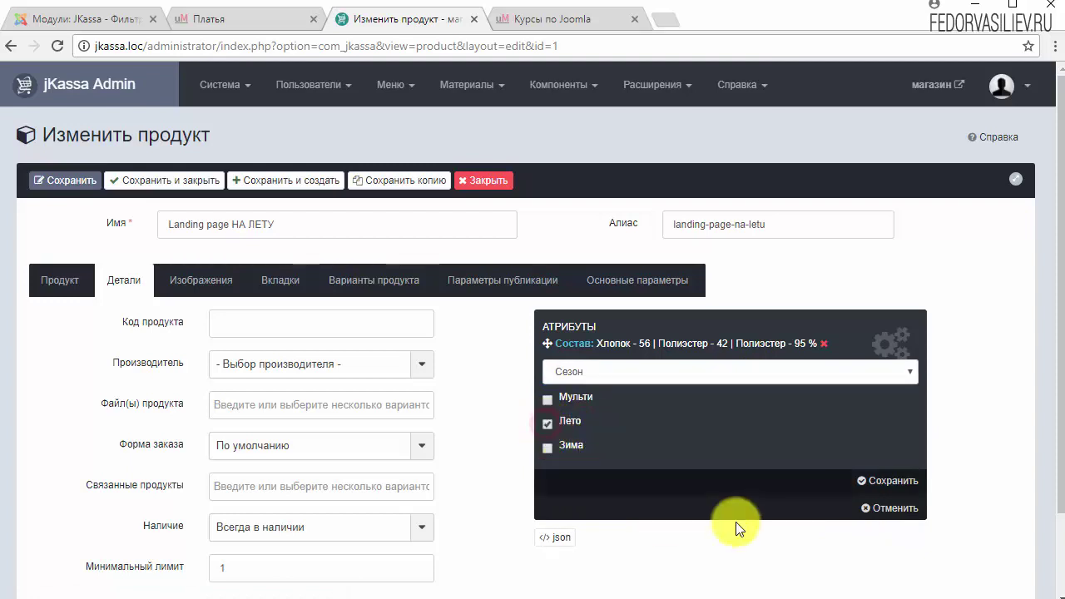
click(875, 481)
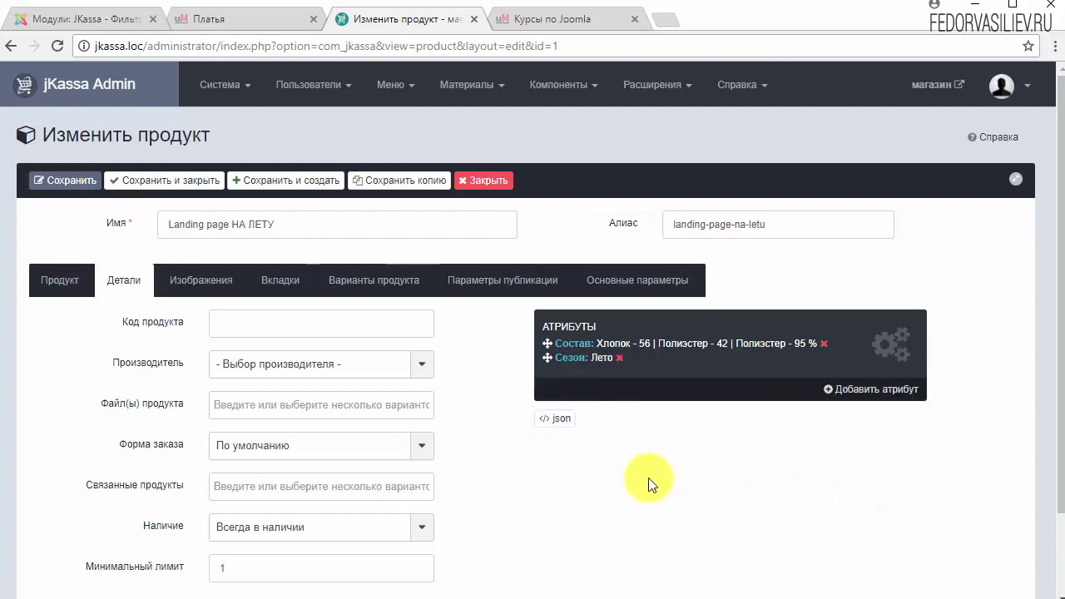
click(554, 419)
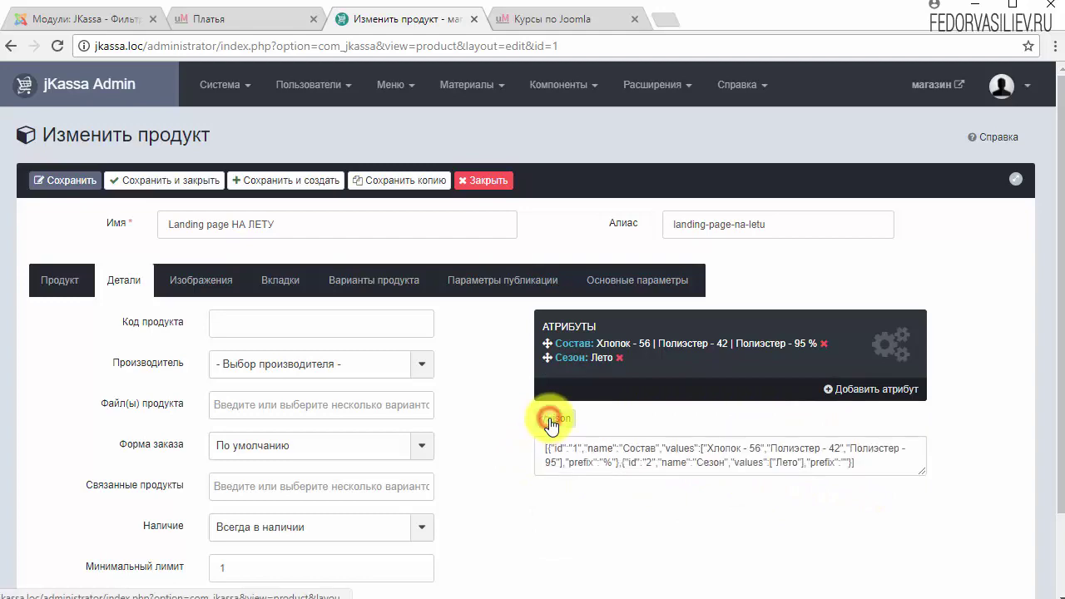
click(553, 419)
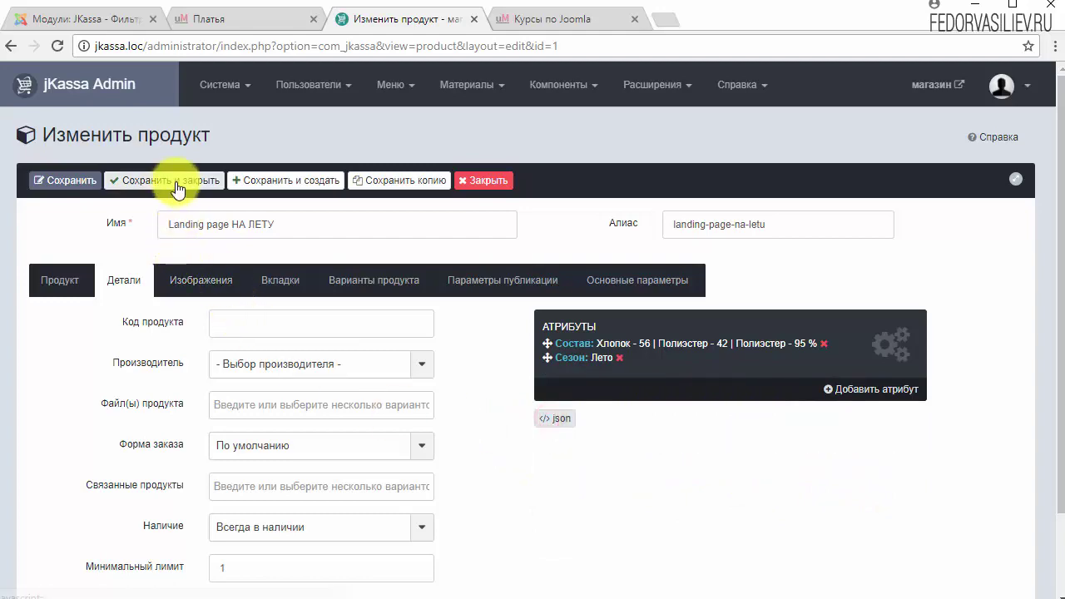